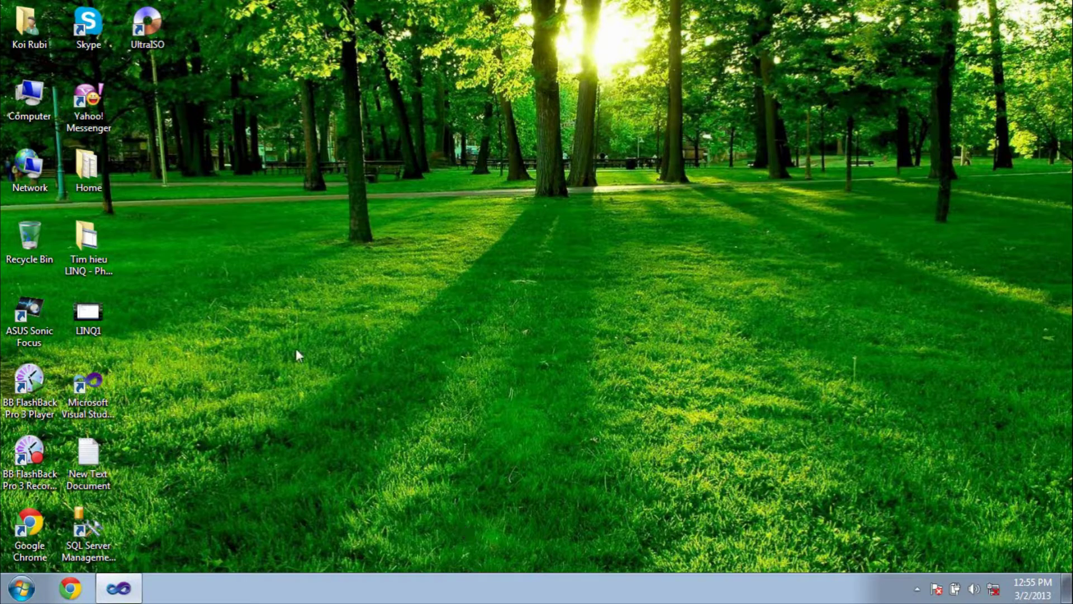
# - Refresh the Windows desktop four times from its right-click menu
pyautogui.rightClick(297, 230)
pyautogui.click(337, 280)
pyautogui.rightClick(296, 226)
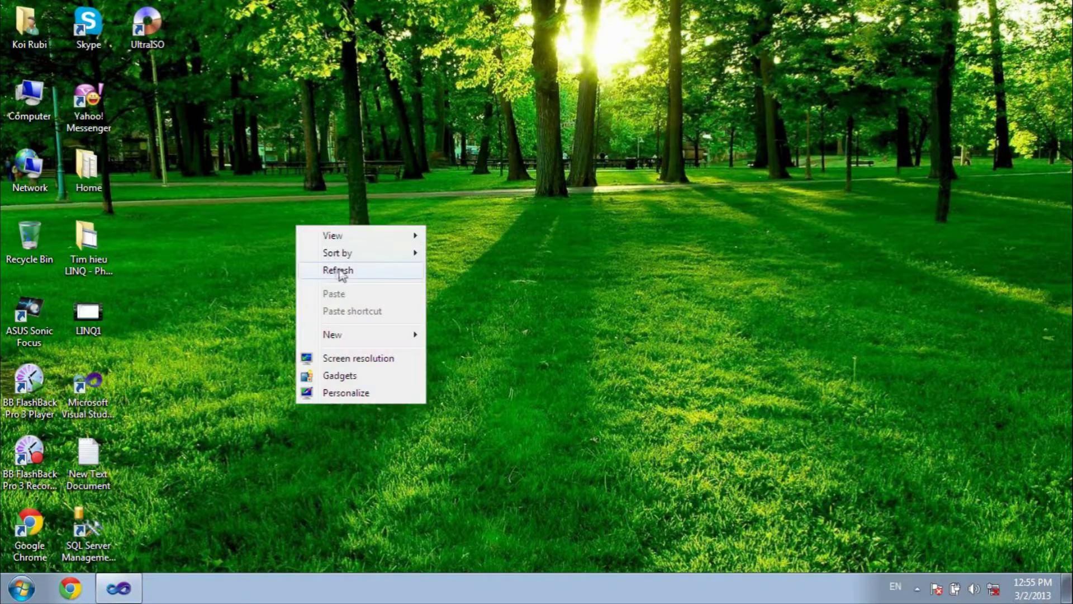
pyautogui.click(339, 269)
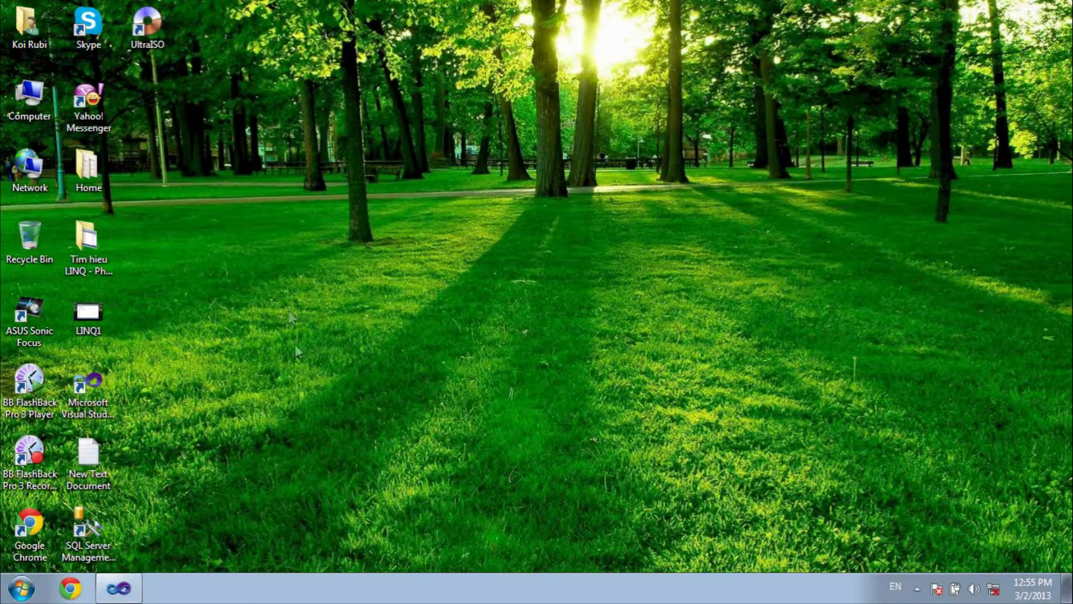
pyautogui.rightClick(233, 272)
pyautogui.click(284, 318)
pyautogui.rightClick(283, 207)
pyautogui.click(329, 256)
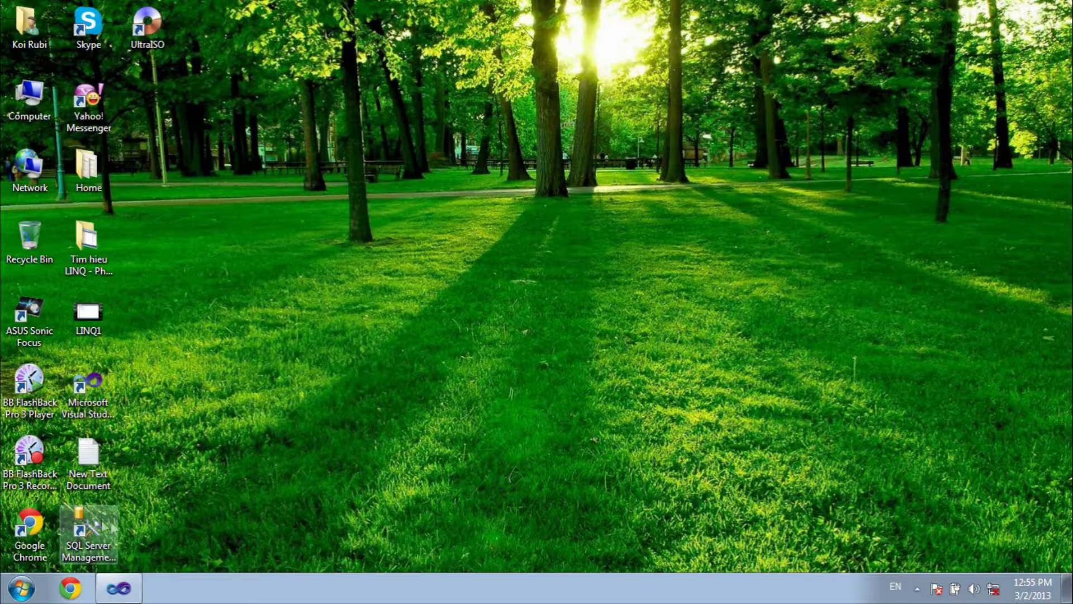
# - Launch SQL Server Management Studio Express, connect to local SQLEXPRESS, and expand Databases
pyautogui.doubleClick(102, 519)
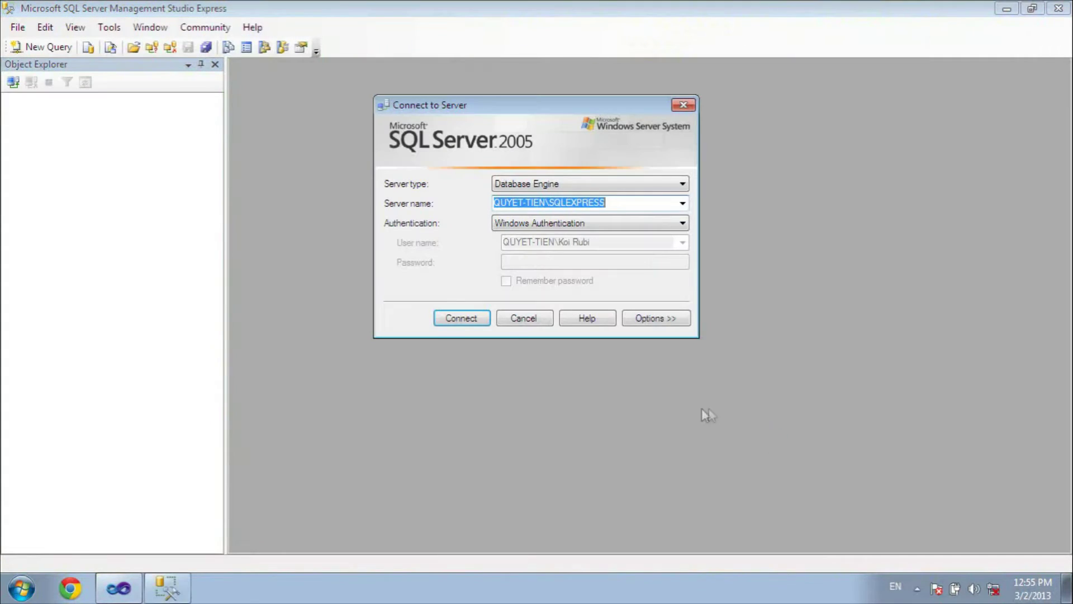
pyautogui.click(470, 323)
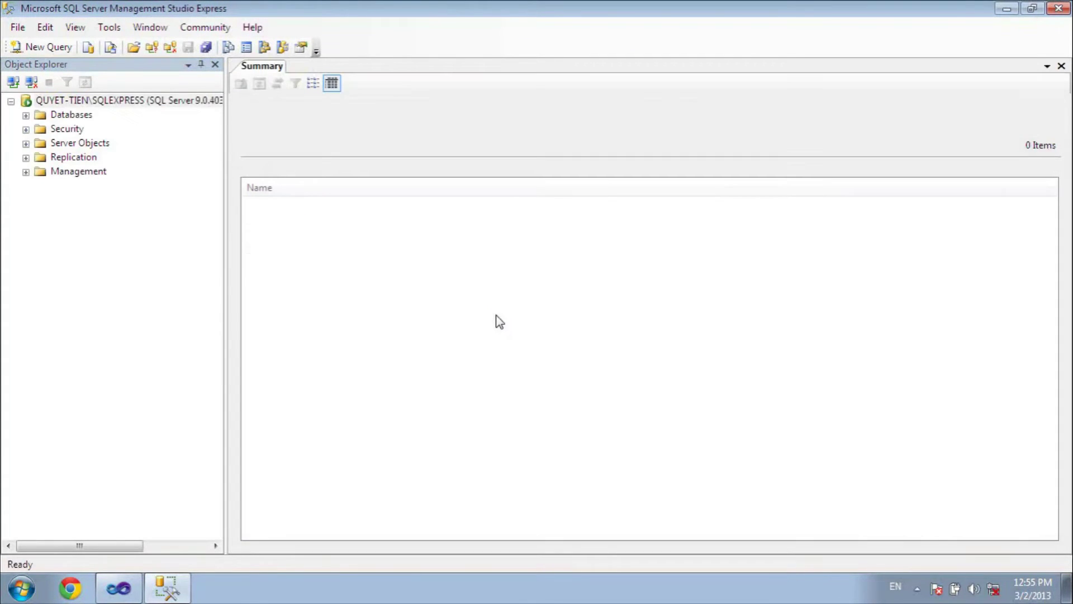
pyautogui.click(25, 115)
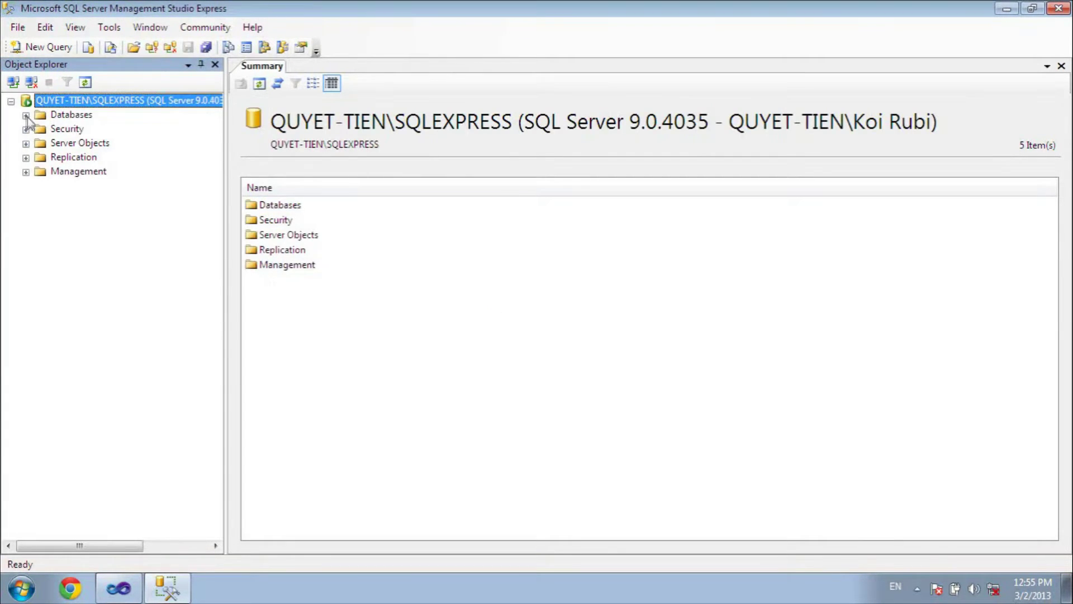
pyautogui.click(70, 117)
# - Create a new database named QLSinhVien
pyautogui.rightClick(70, 119)
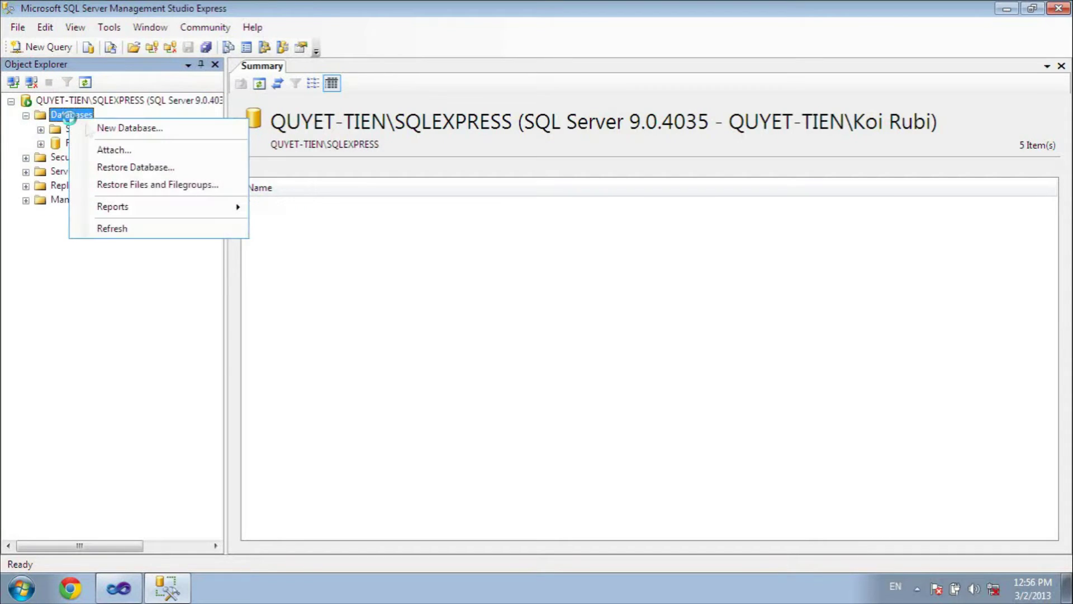
pyautogui.click(120, 128)
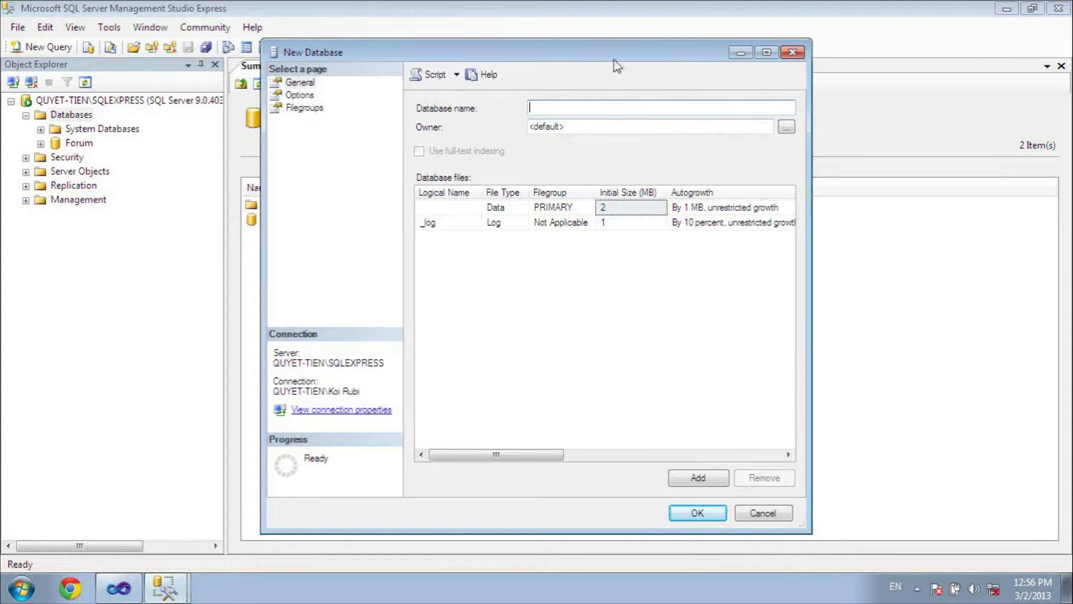
pyautogui.moveTo(615, 56); pyautogui.dragTo(664, 44)
pyautogui.write('QL')
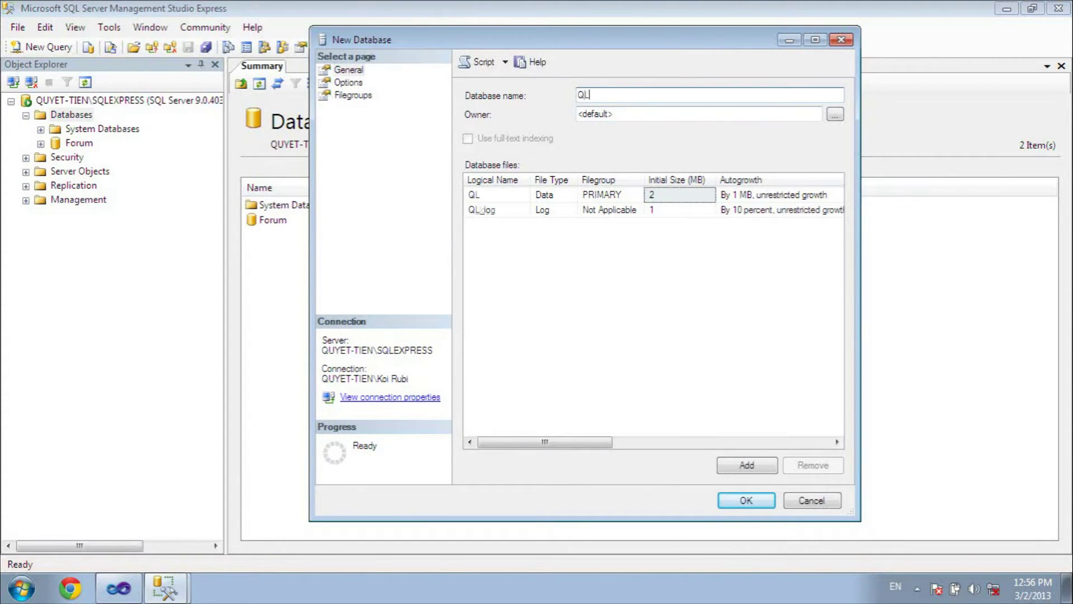
pyautogui.write('SinhVien')
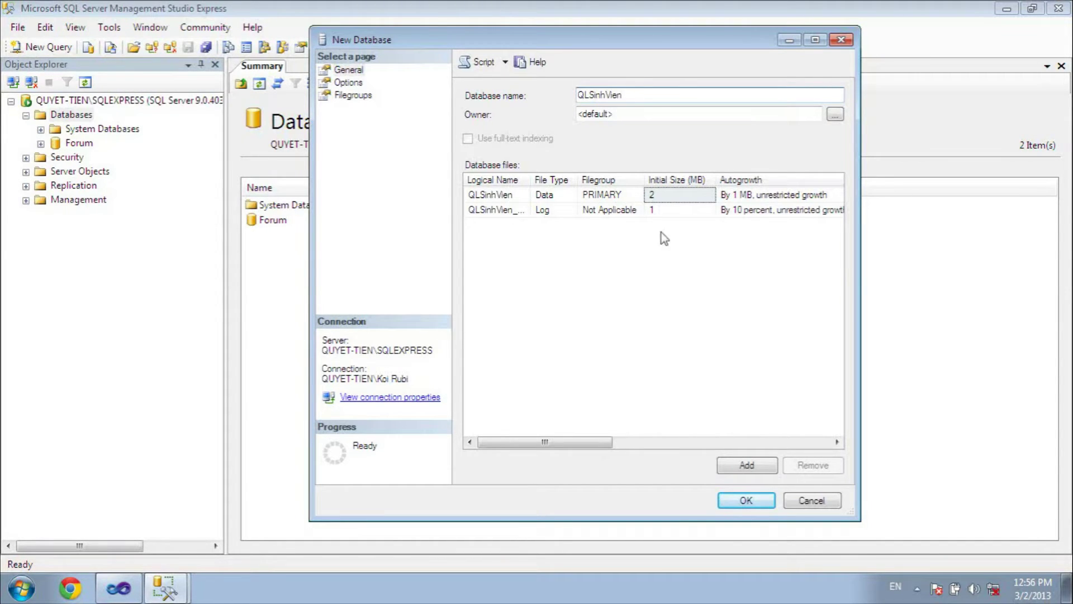
pyautogui.click(763, 505)
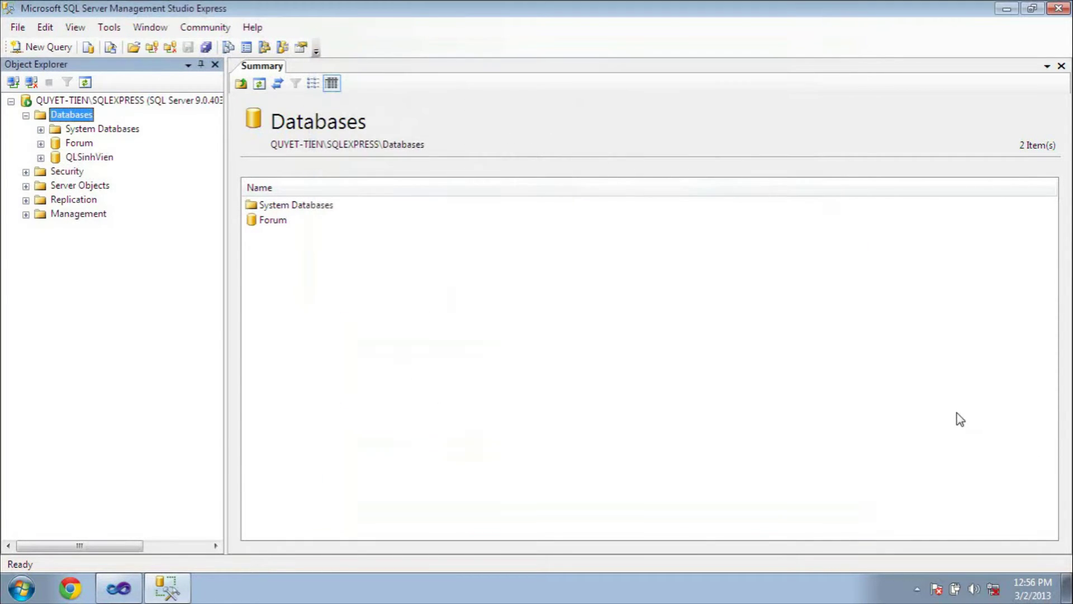
# - Start a new table in QLSinhVien with column MaLop varchar(20) disallowing nulls
pyautogui.click(41, 157)
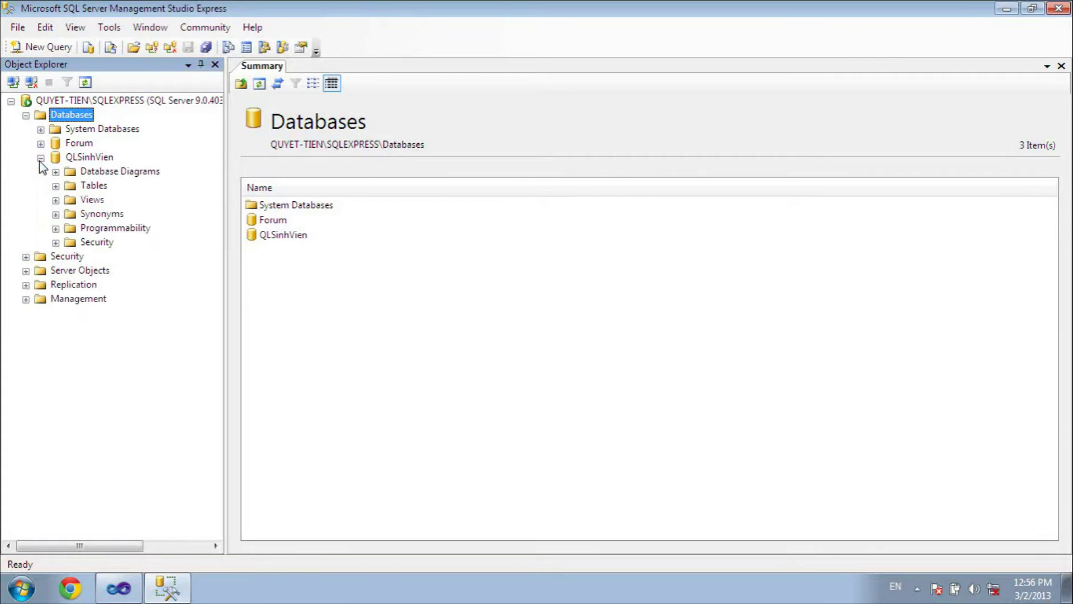
pyautogui.click(56, 186)
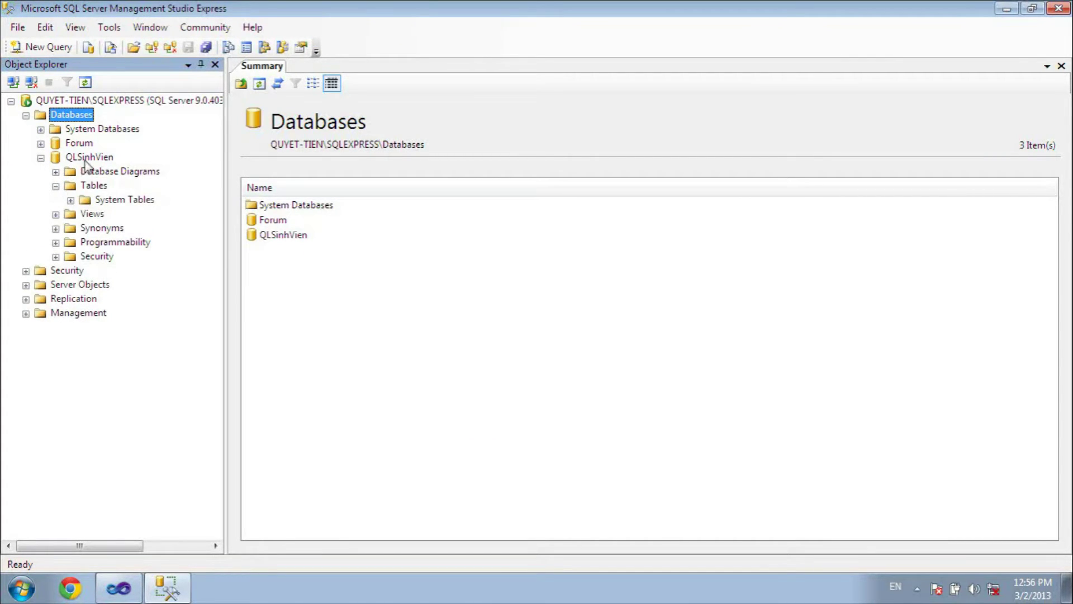
pyautogui.click(56, 187)
pyautogui.rightClick(90, 187)
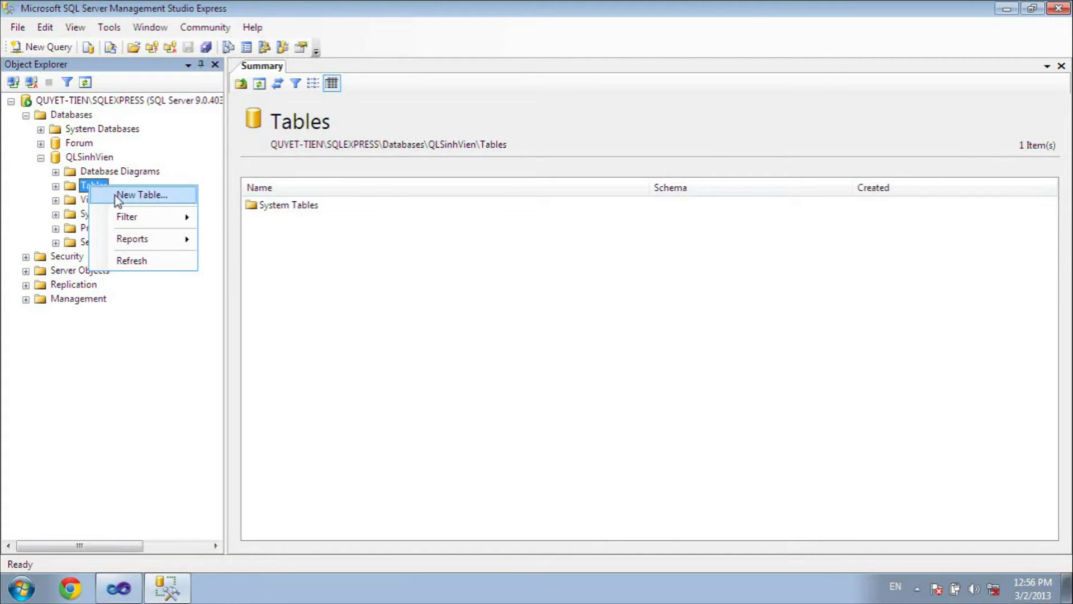
pyautogui.click(115, 194)
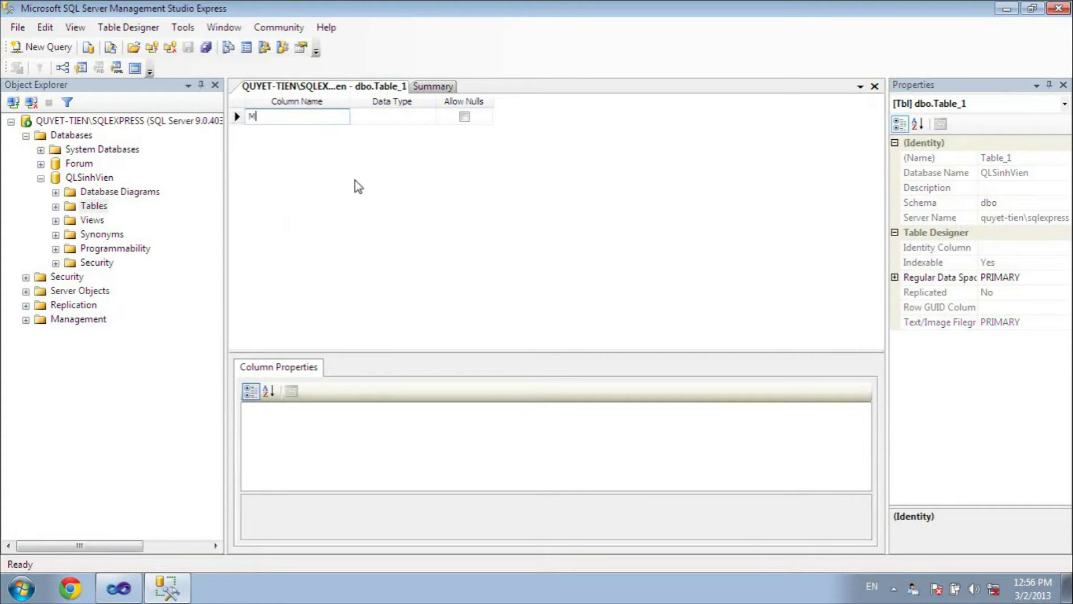
pyautogui.write('MaLop')
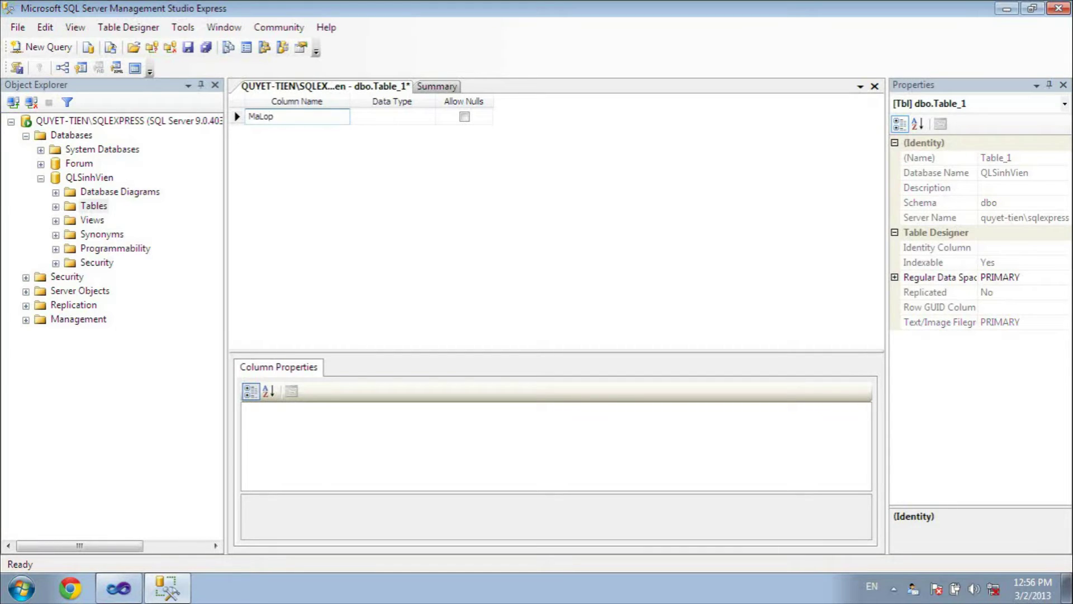
pyautogui.press('Tab')
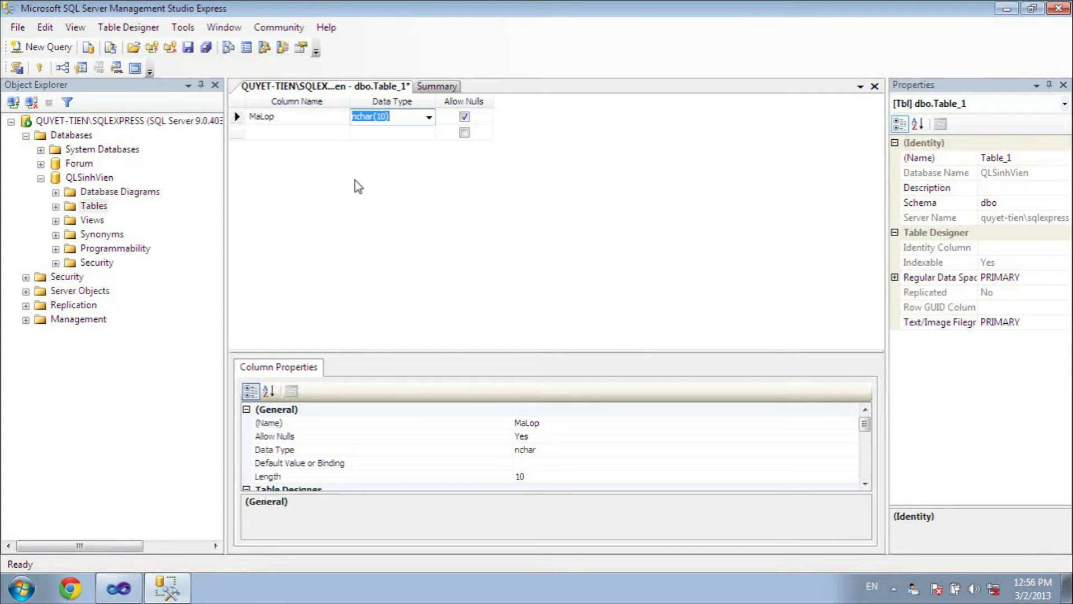
pyautogui.write('va')
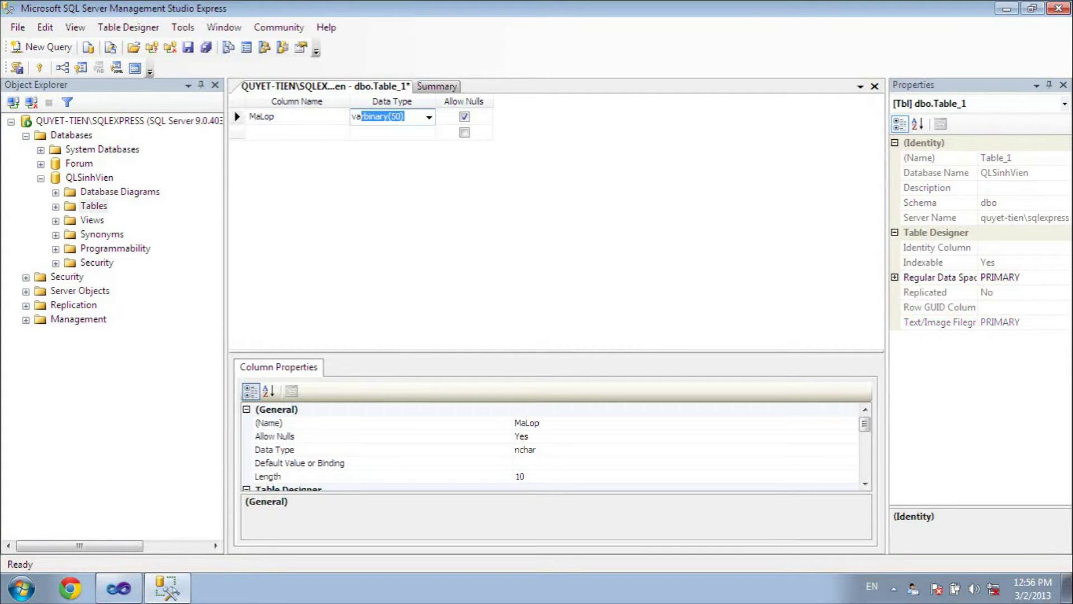
pyautogui.write('rrchar')
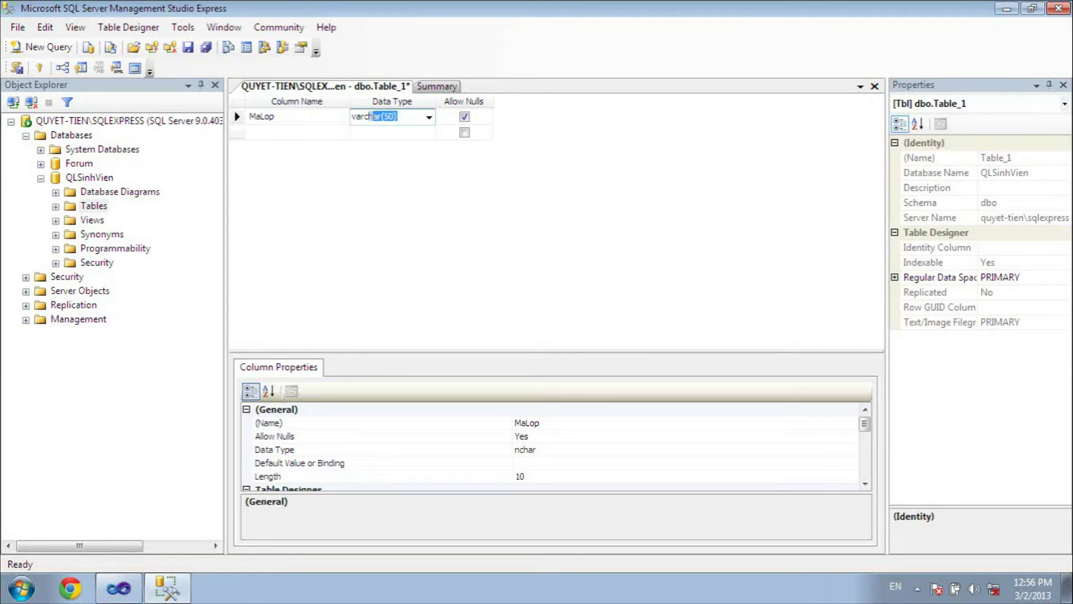
pyautogui.write('2')
pyautogui.write('()')
pyautogui.press('Tab')
pyautogui.click(464, 117)
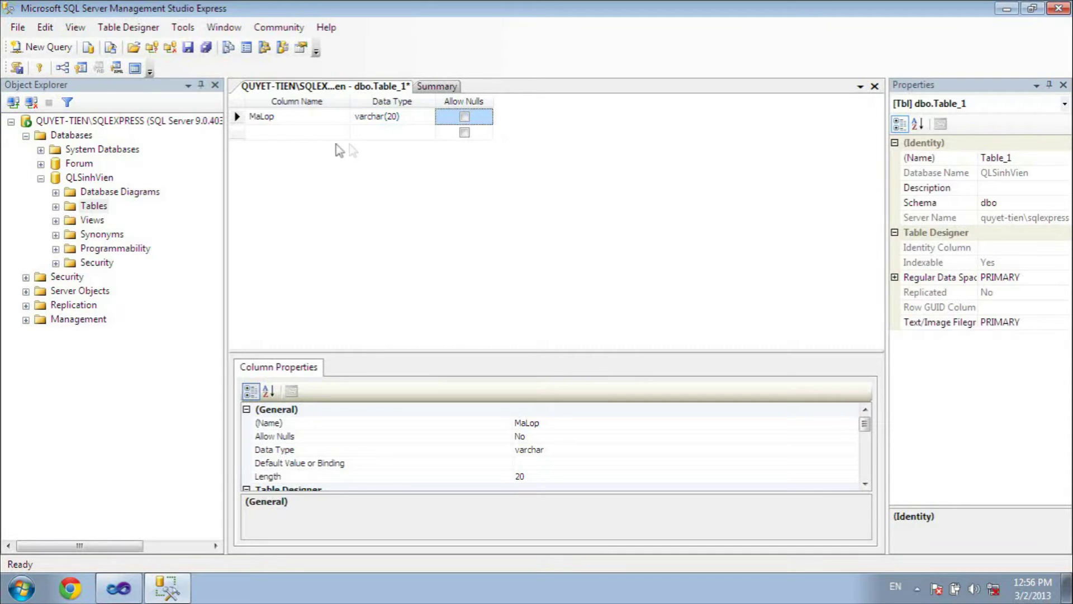
# - Add a TenLop nvarchar(50) column and make MaLop the primary key
pyautogui.click(273, 133)
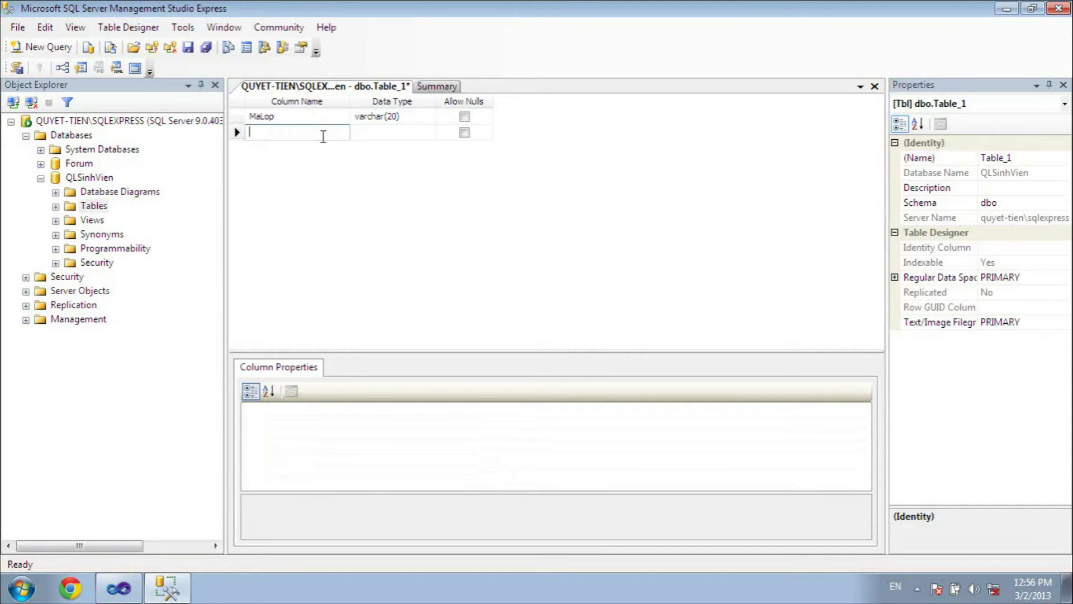
pyautogui.write('Tên')
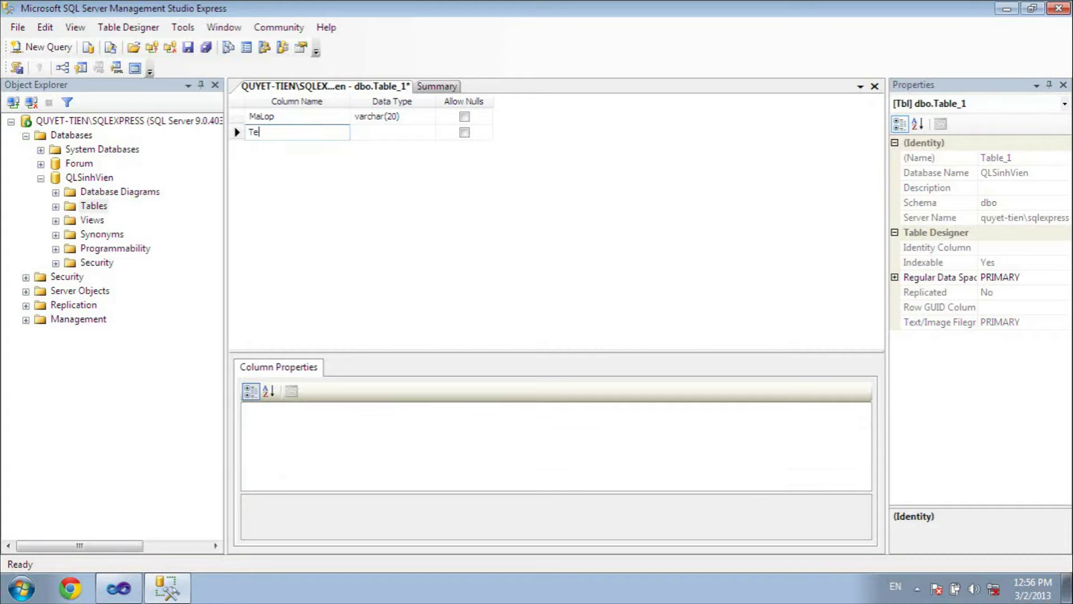
pyautogui.write('Lop')
pyautogui.press('Tab')
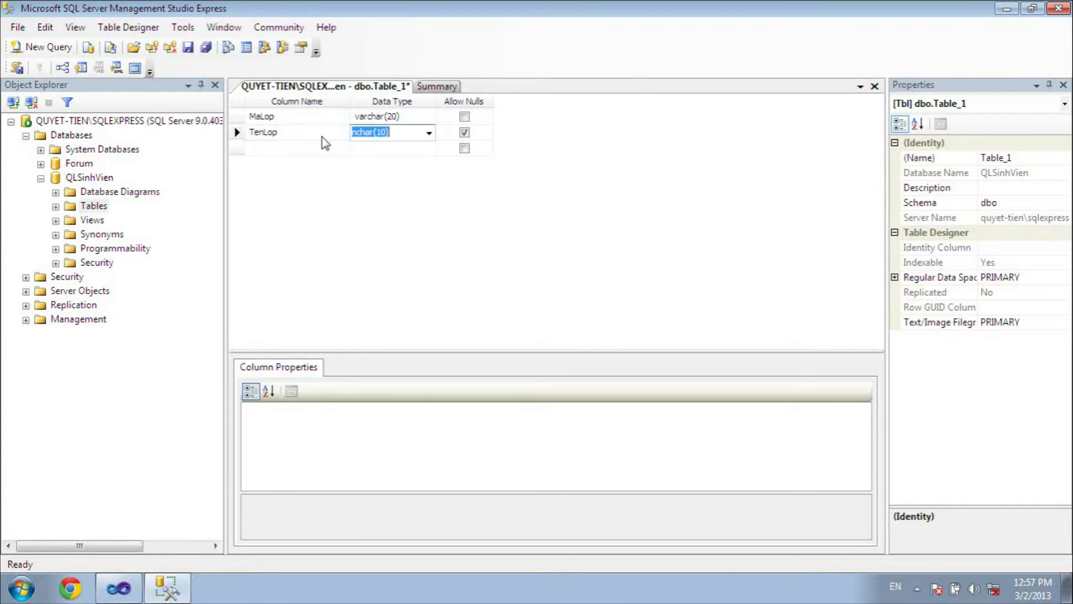
pyautogui.write('nvar')
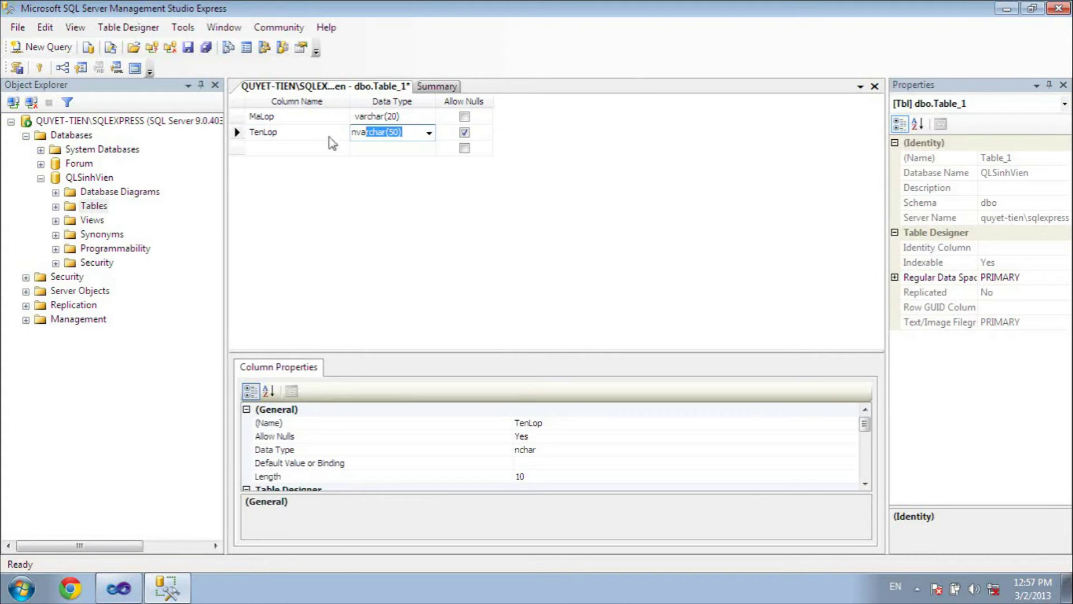
pyautogui.click(237, 117)
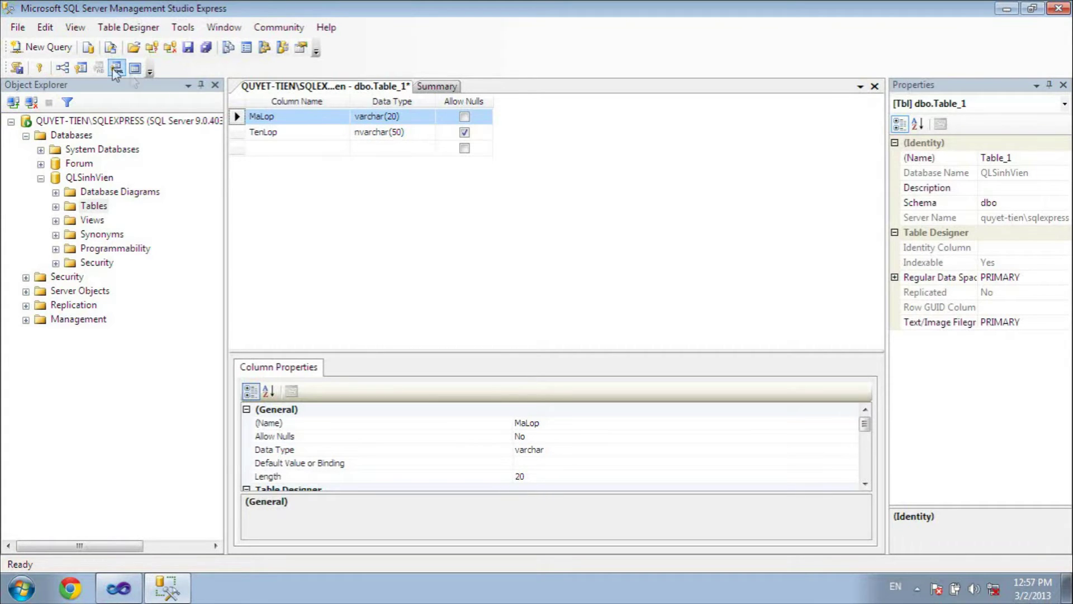
pyautogui.click(38, 69)
# - Save the table as tbl_Lop and expand Tables to show it
pyautogui.rightClick(369, 87)
pyautogui.click(385, 94)
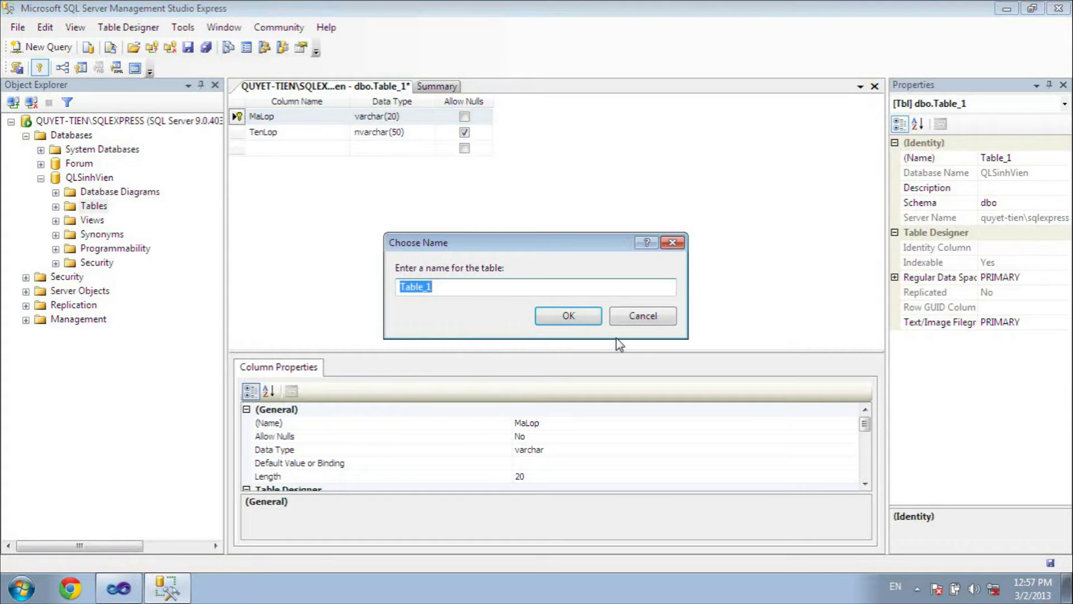
pyautogui.write('tbl_Lop')
pyautogui.press('Return')
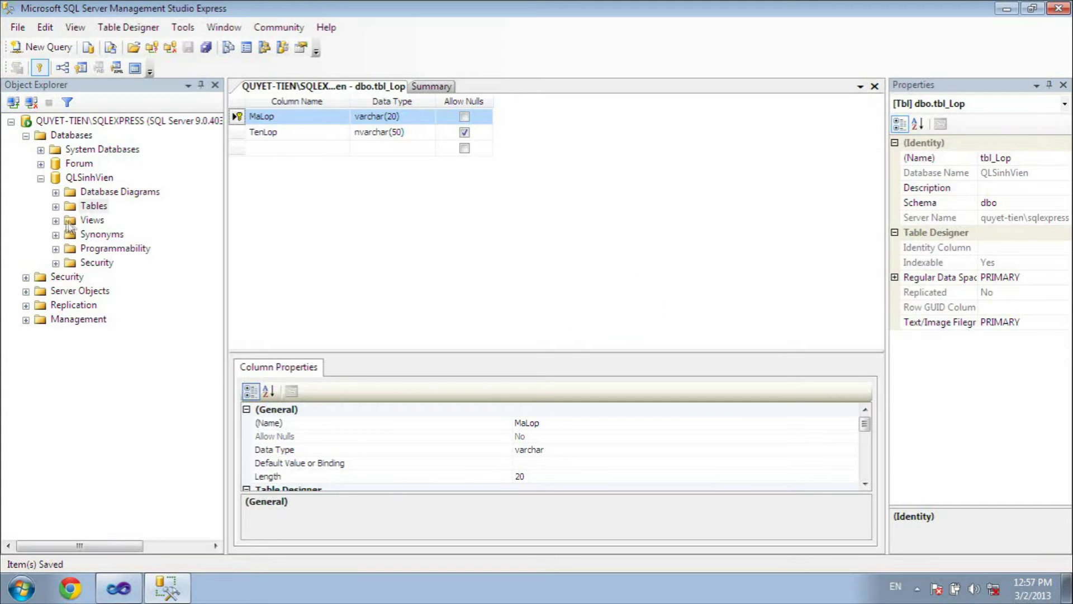
pyautogui.click(55, 206)
# - Start another new table with MaSV varchar(20), not null, as primary key
pyautogui.rightClick(93, 206)
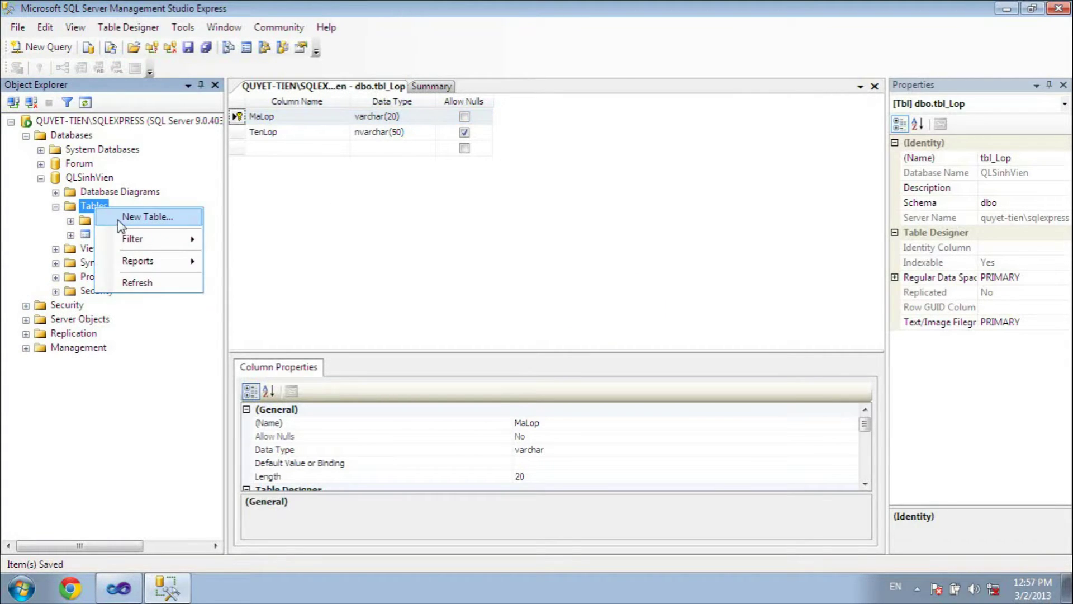
pyautogui.click(119, 218)
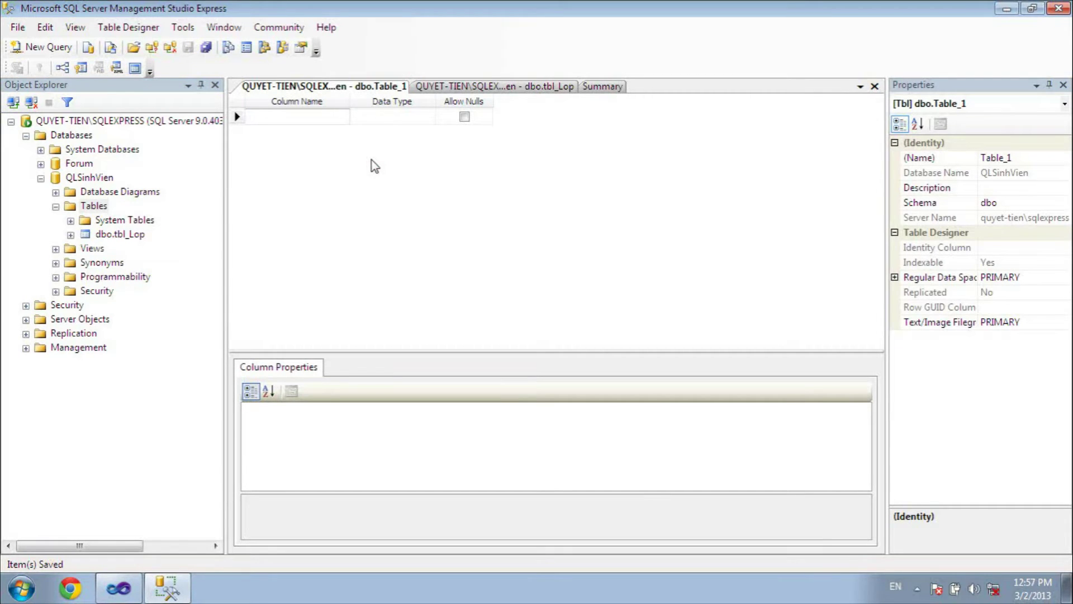
pyautogui.write('M')
pyautogui.write('á')
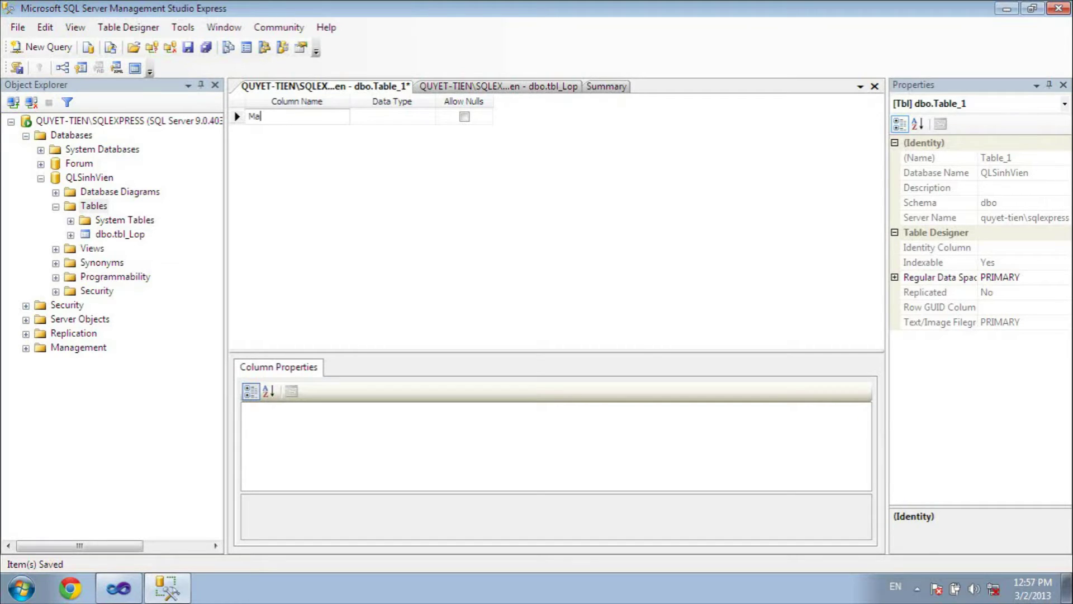
pyautogui.write('SV')
pyautogui.press('Tab')
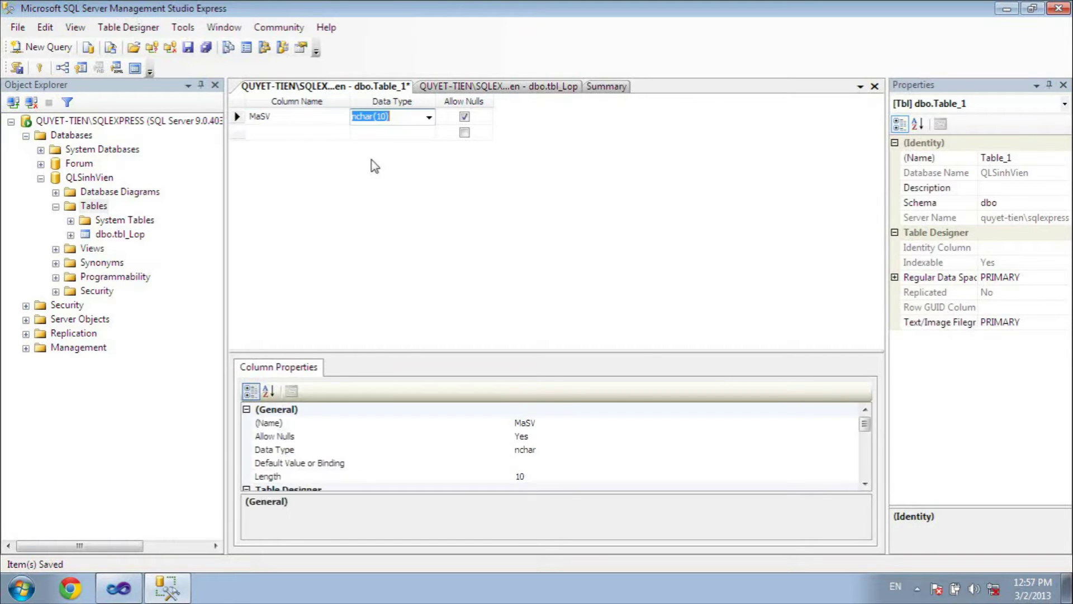
pyautogui.write('var')
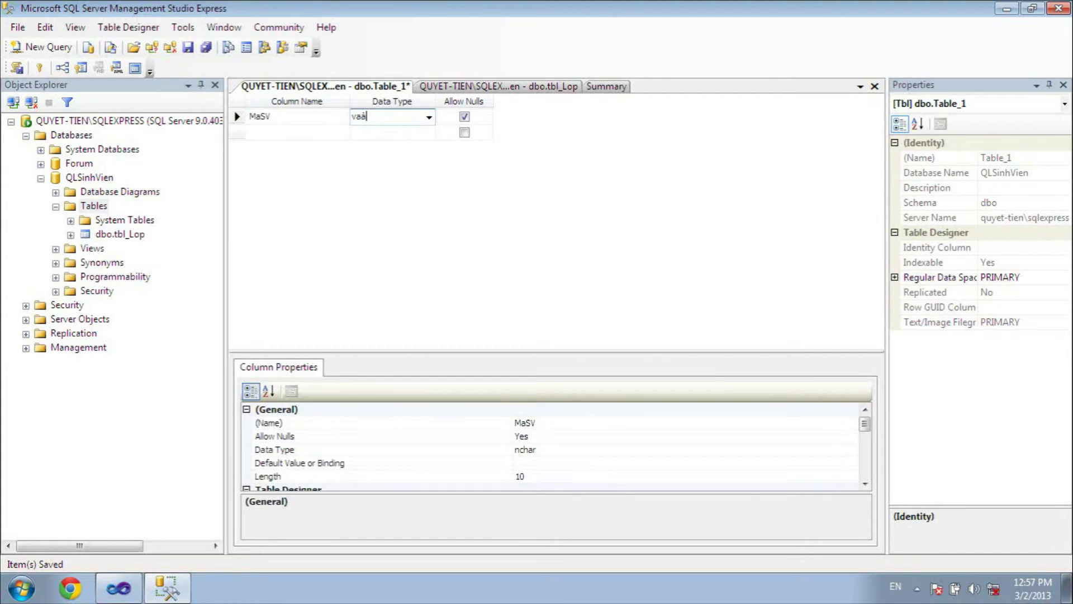
pyautogui.write('har')
pyautogui.write('cha')
pyautogui.press('BackSpace')
pyautogui.press('Tab')
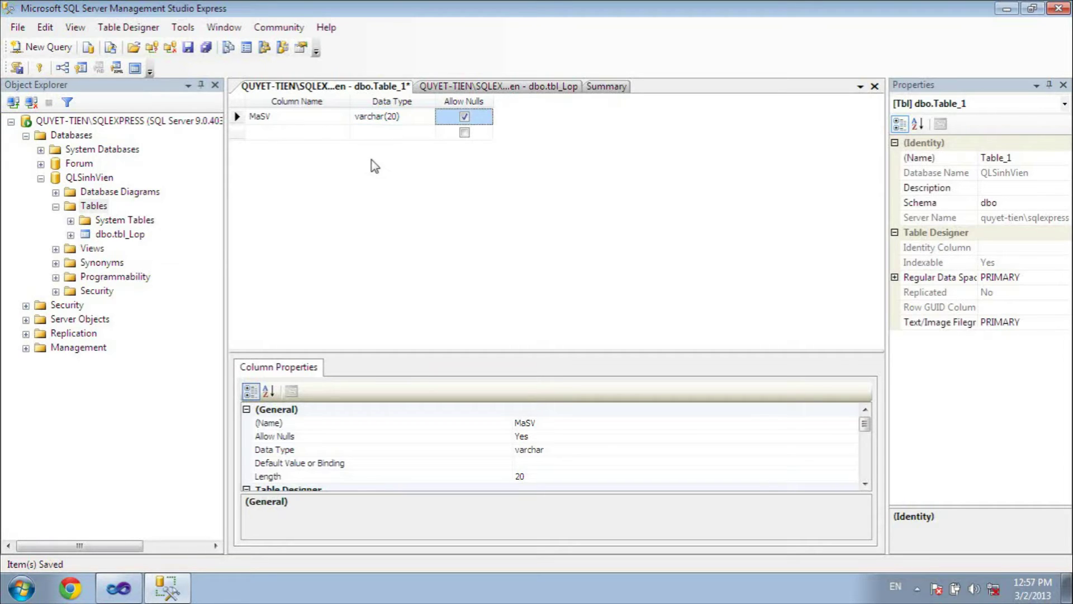
pyautogui.click(465, 117)
pyautogui.click(237, 117)
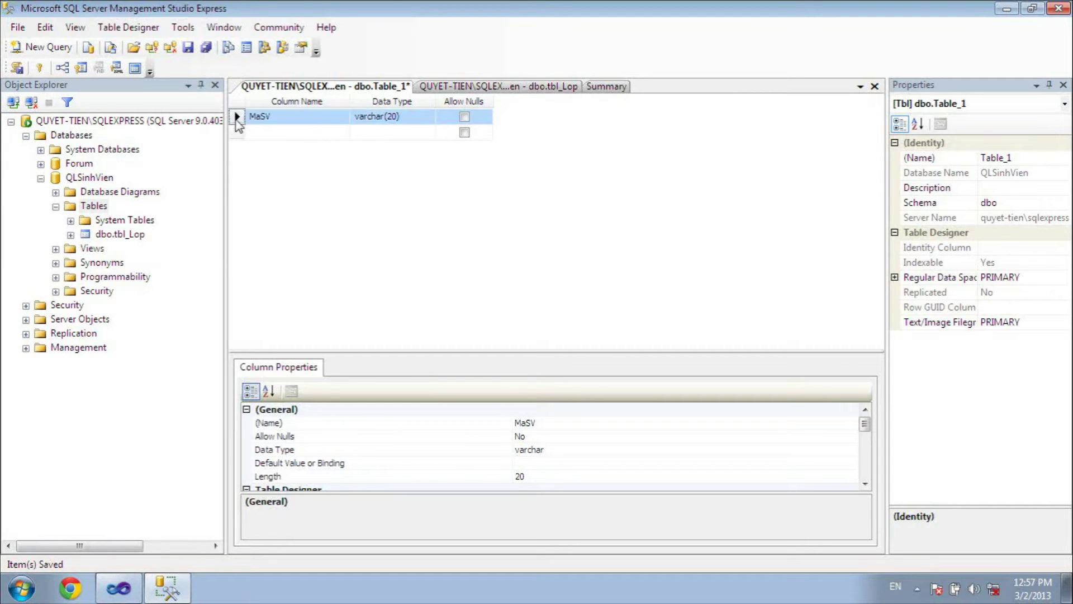
pyautogui.click(39, 68)
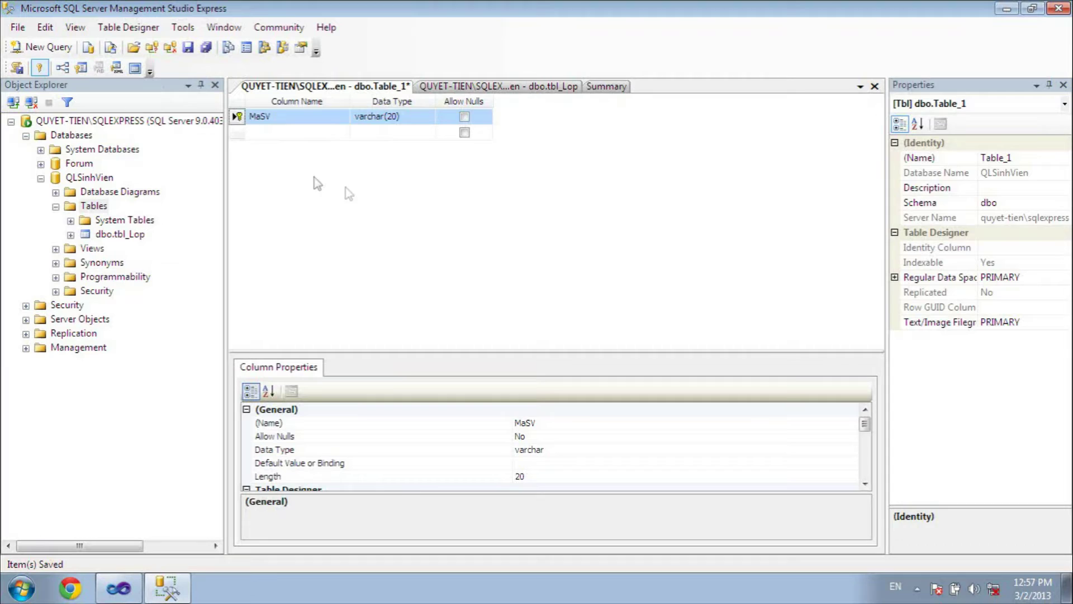
pyautogui.click(293, 133)
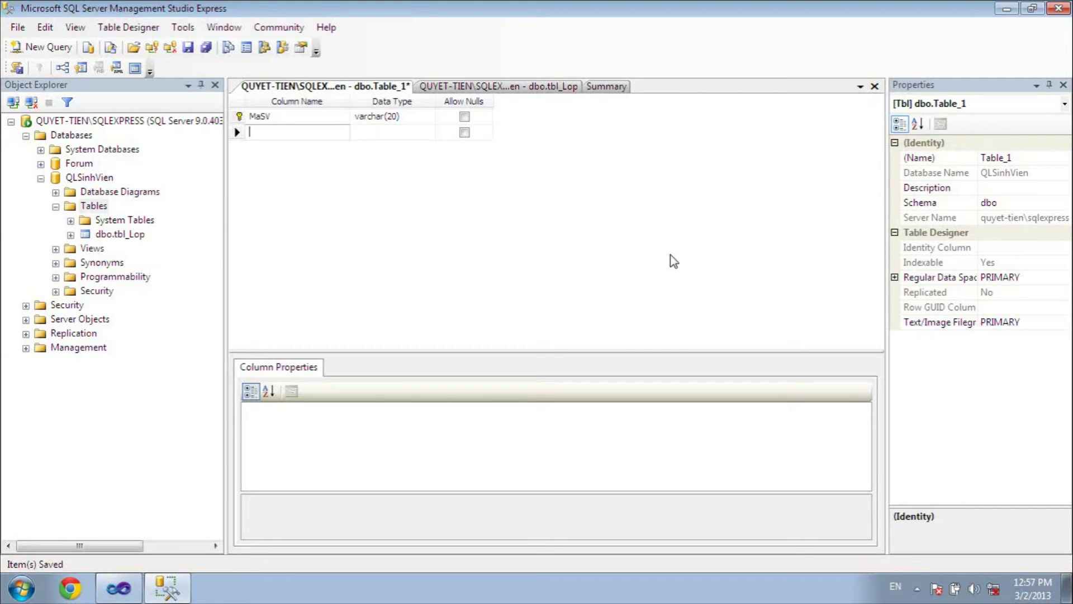
# - Add columns MaLop varchar(20) and TenSV nvarchar(50) to the new table
pyautogui.click(564, 86)
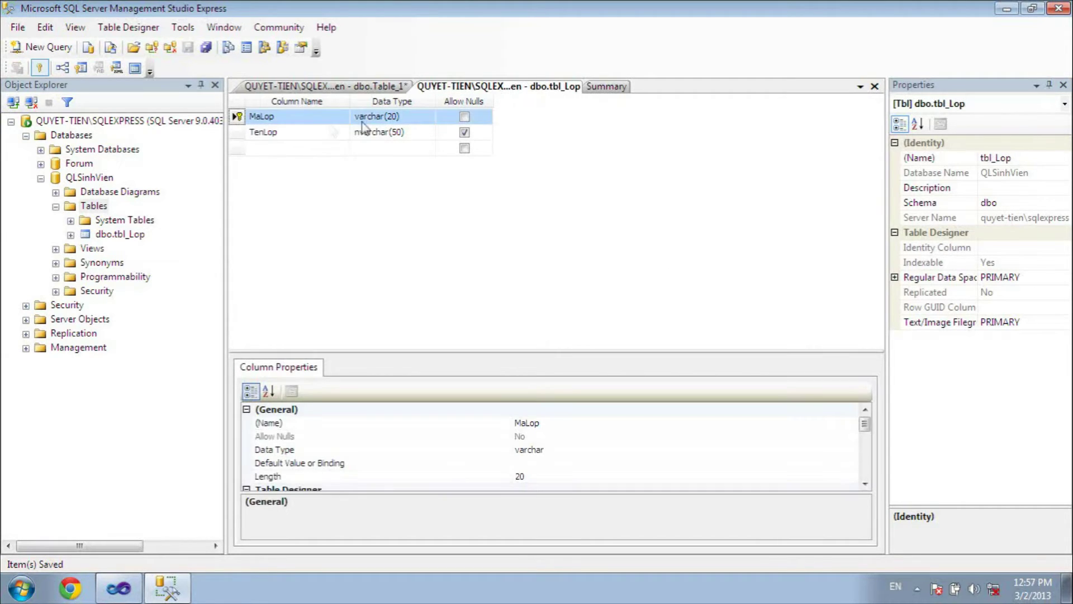
pyautogui.click(387, 89)
pyautogui.write('MaLop')
pyautogui.press('Tab')
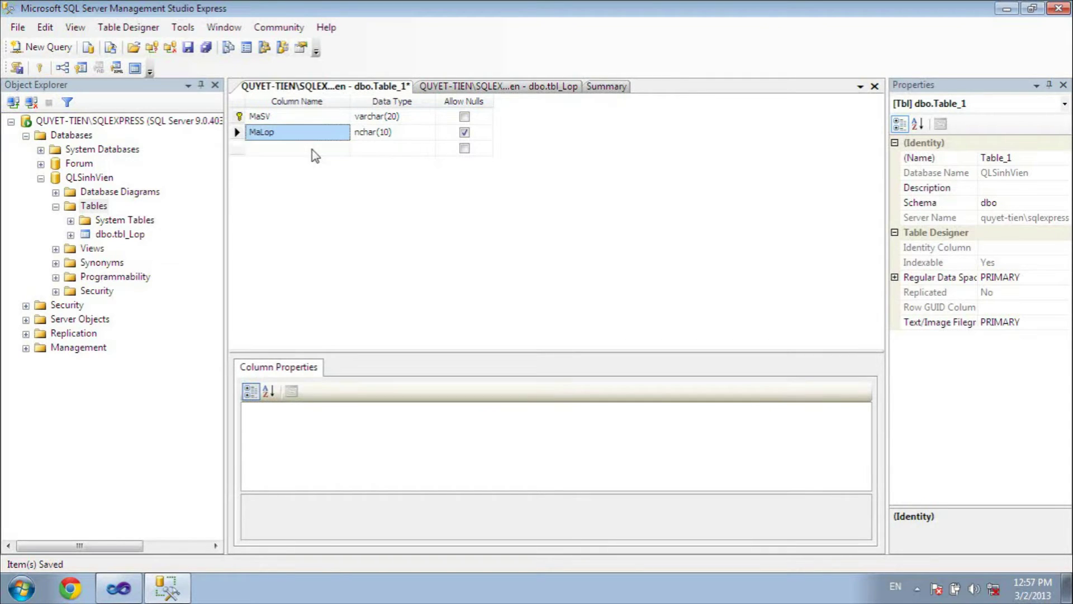
pyautogui.click(294, 148)
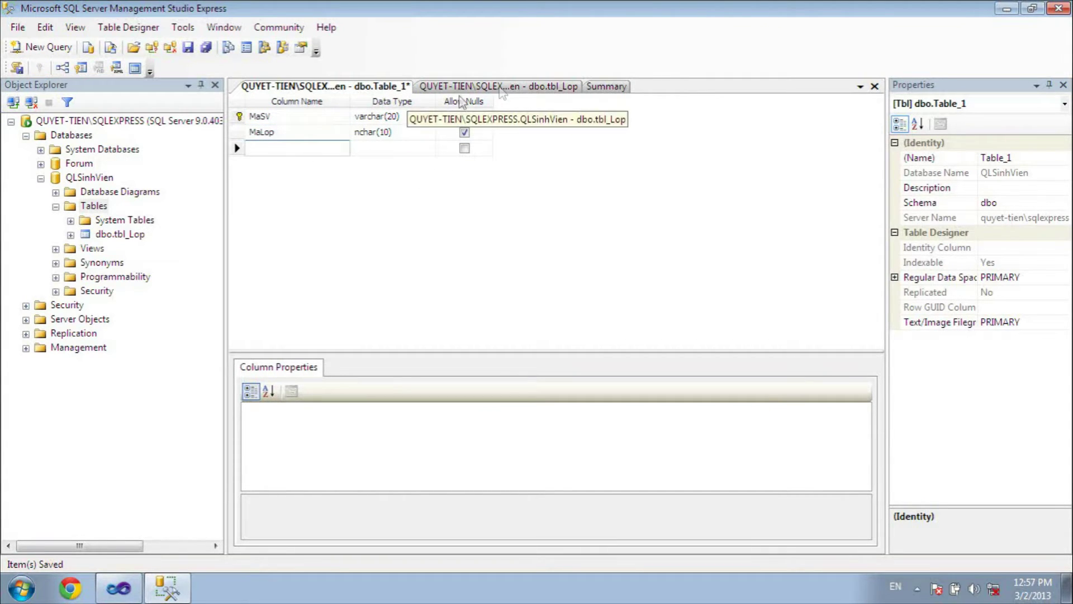
pyautogui.click(388, 114)
pyautogui.hotkey('ctrl', 'c')
pyautogui.click(394, 132)
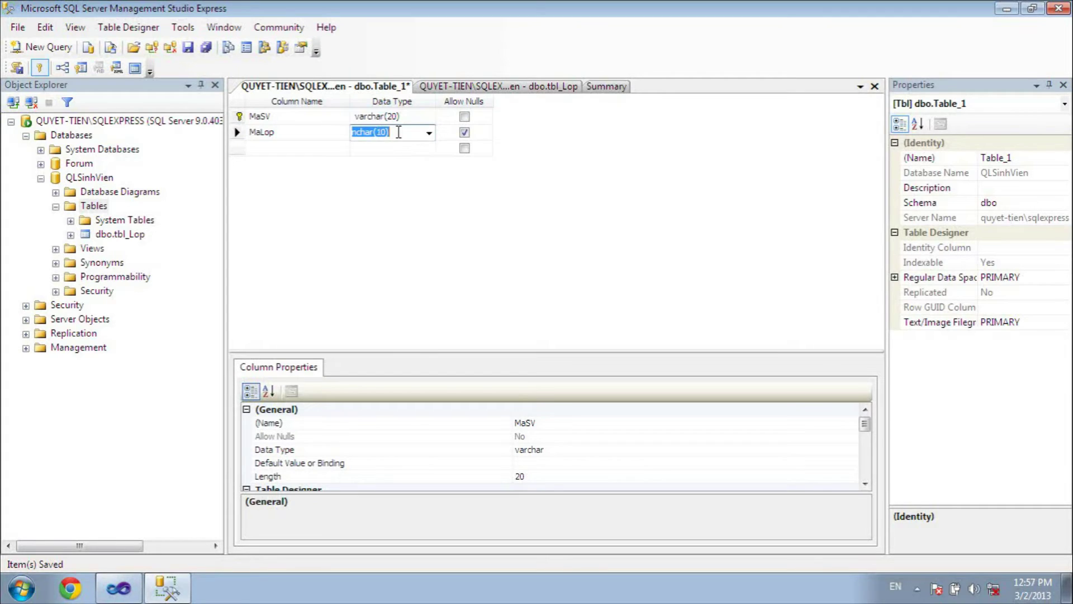
pyautogui.hotkey('ctrl', 'v')
pyautogui.click(283, 148)
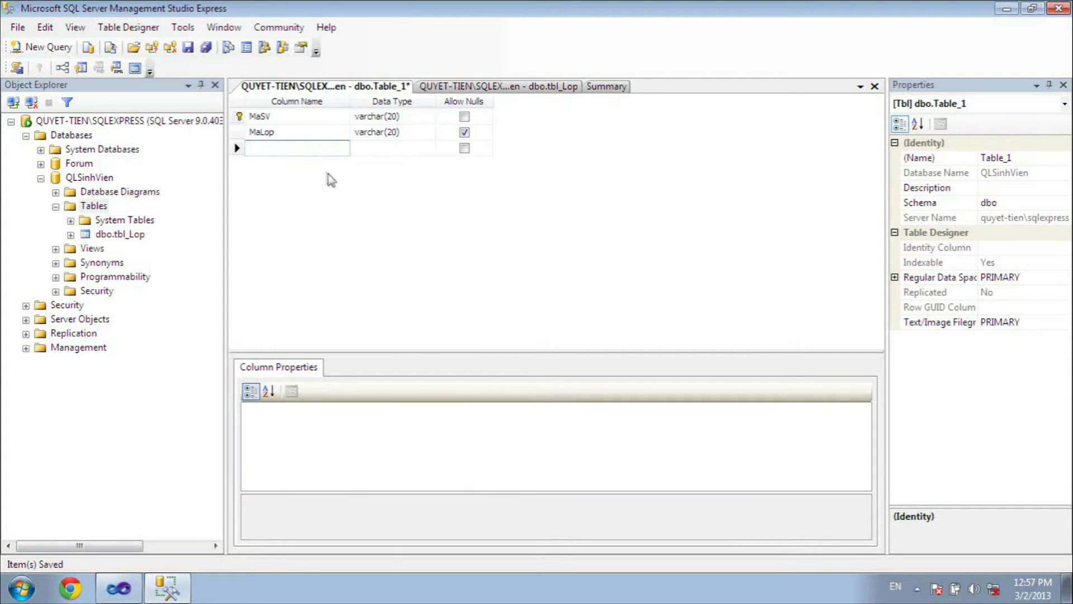
pyautogui.write('TenSV')
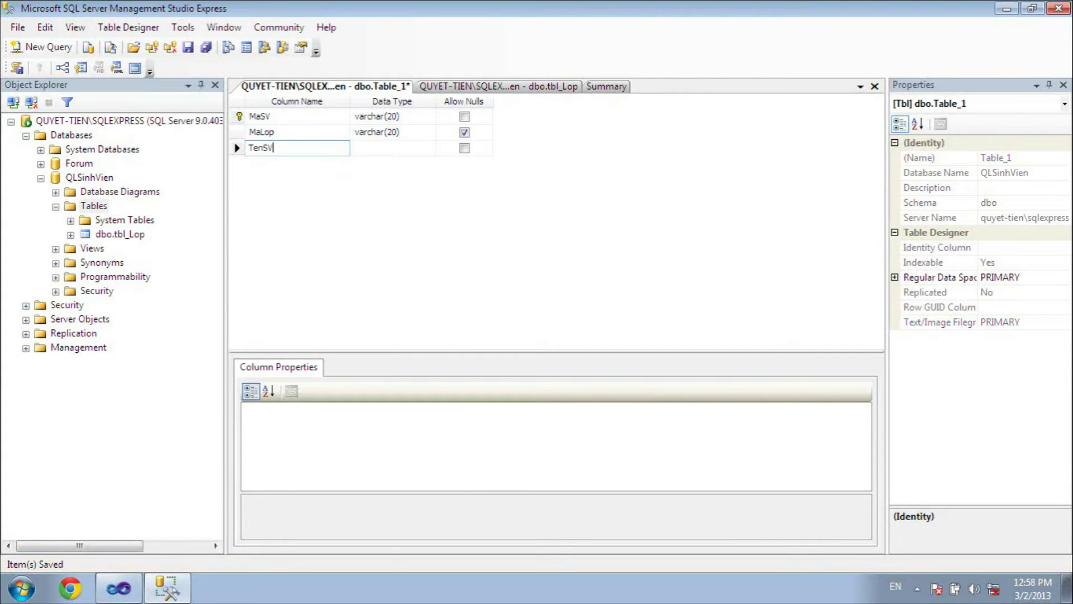
pyautogui.press('Tab')
pyautogui.write('nv')
pyautogui.press('Tab')
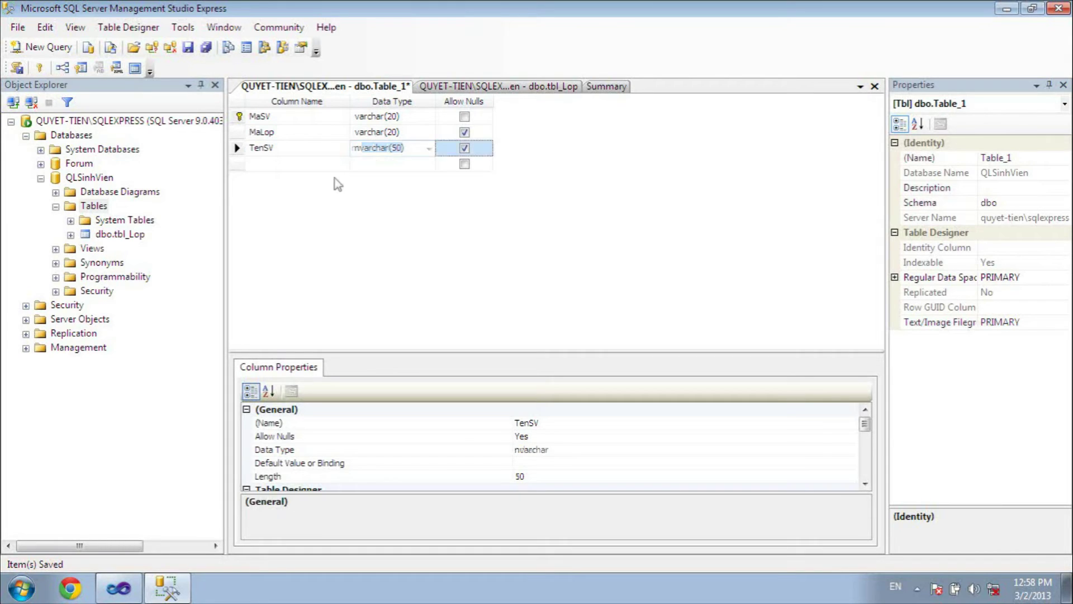
pyautogui.press('Tab')
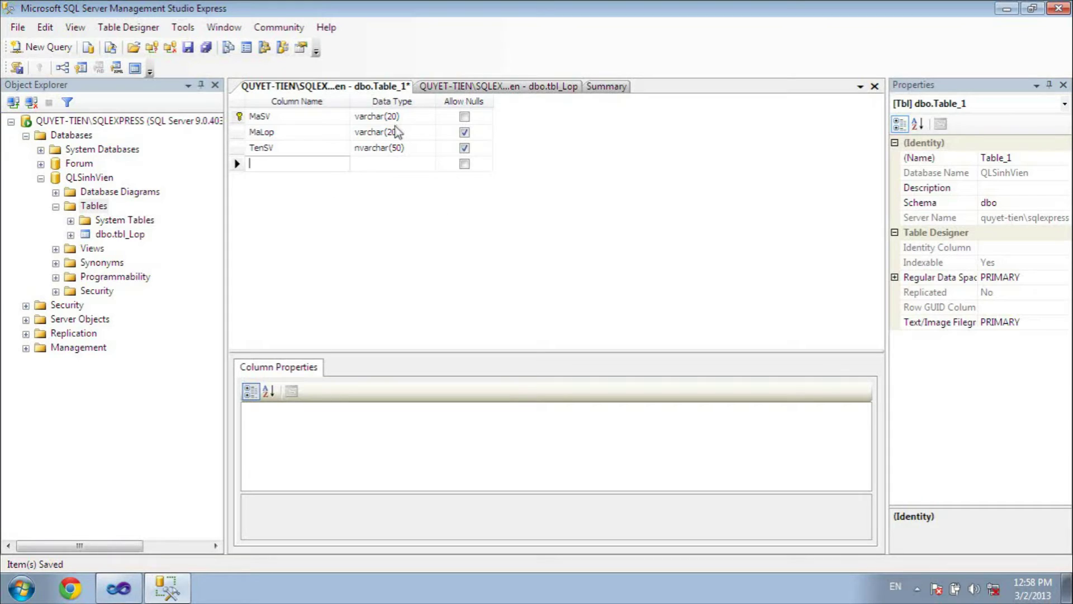
# - Save the table as tbl_SinhVien and close both table designers
pyautogui.rightClick(378, 90)
pyautogui.click(402, 96)
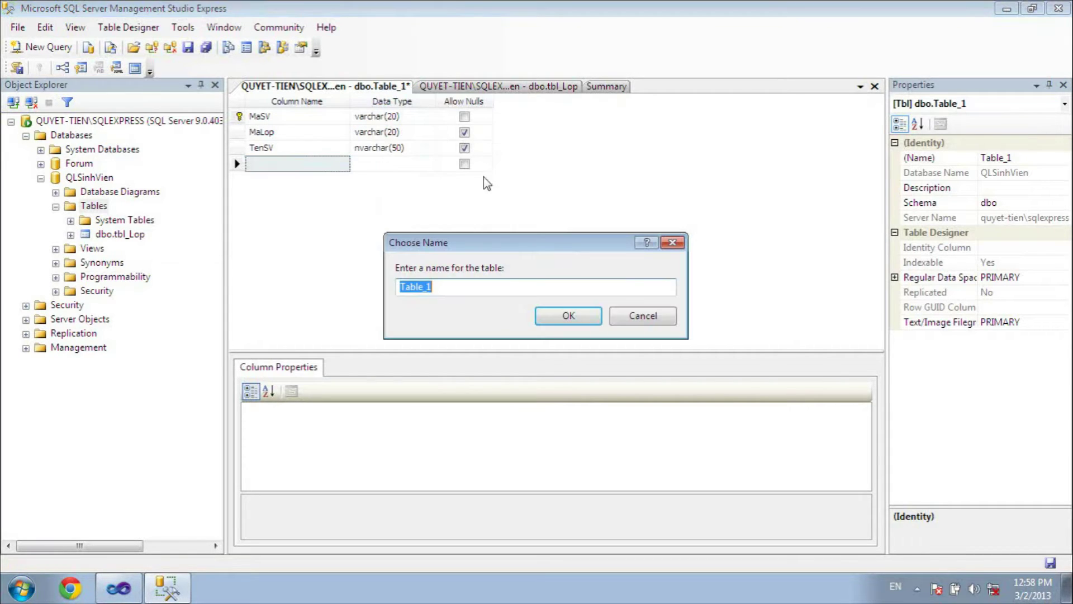
pyautogui.write('tbl')
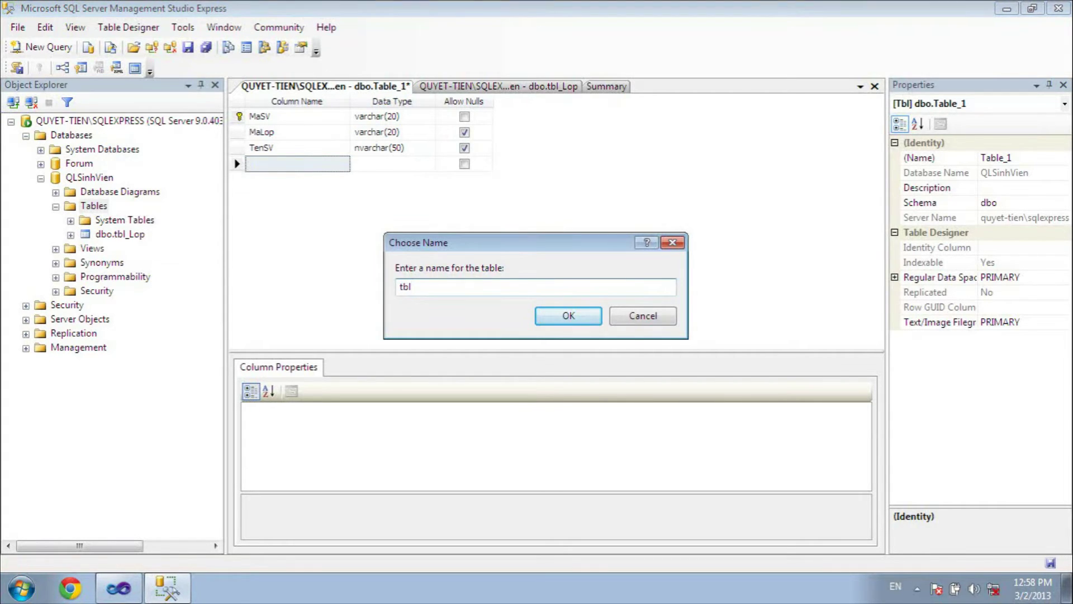
pyautogui.write('_SinhVien')
pyautogui.press('Return')
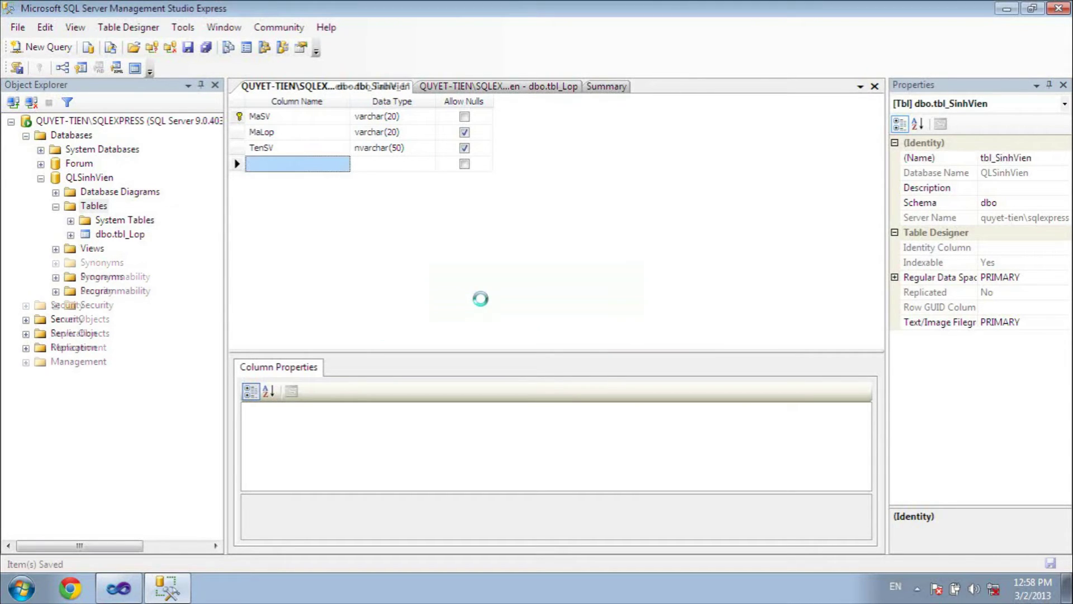
pyautogui.rightClick(353, 89)
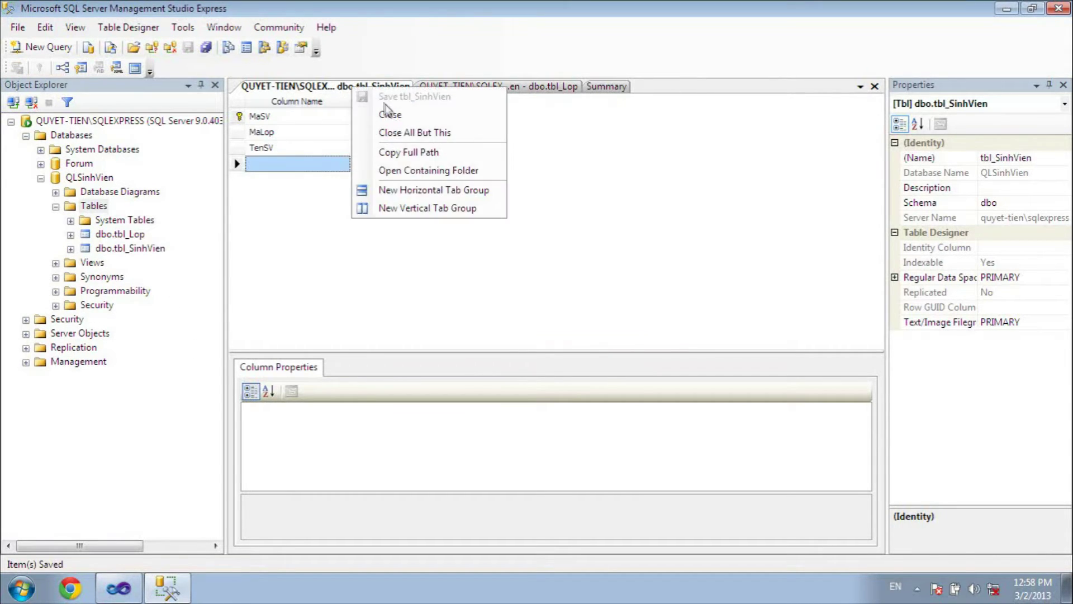
pyautogui.click(391, 115)
pyautogui.rightClick(353, 87)
pyautogui.click(394, 111)
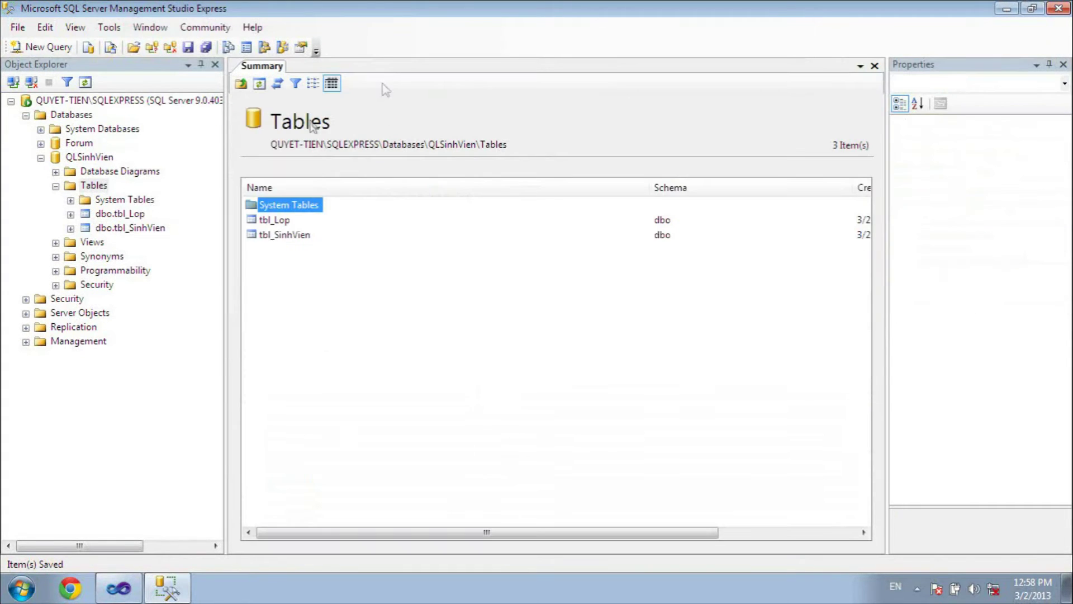
# - Open tbl_Lop's data and enter rows L01 / K8A and L02 / K8B
pyautogui.rightClick(136, 216)
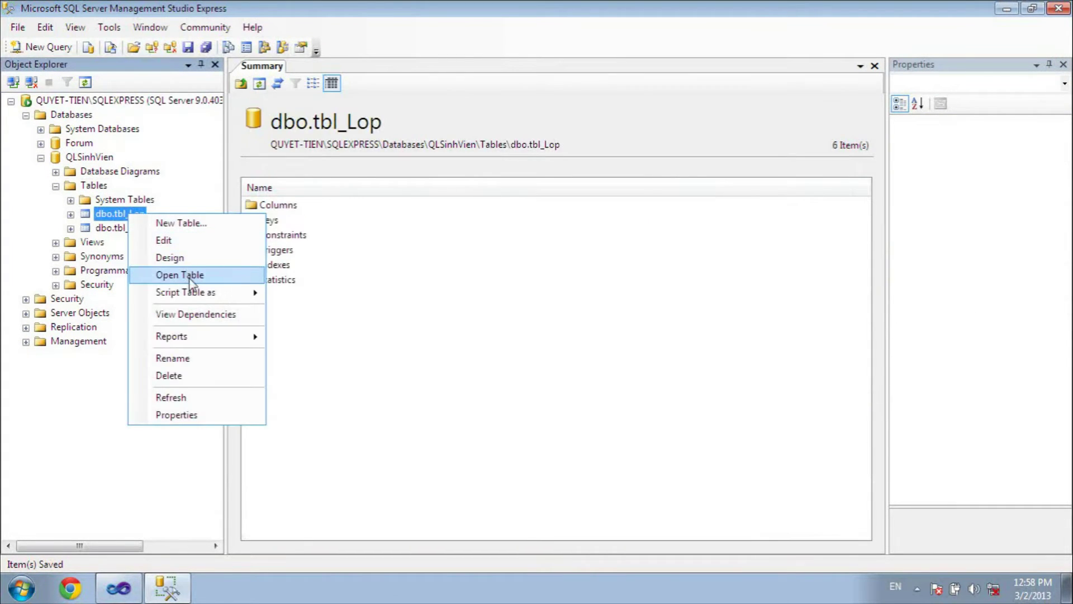
pyautogui.click(200, 276)
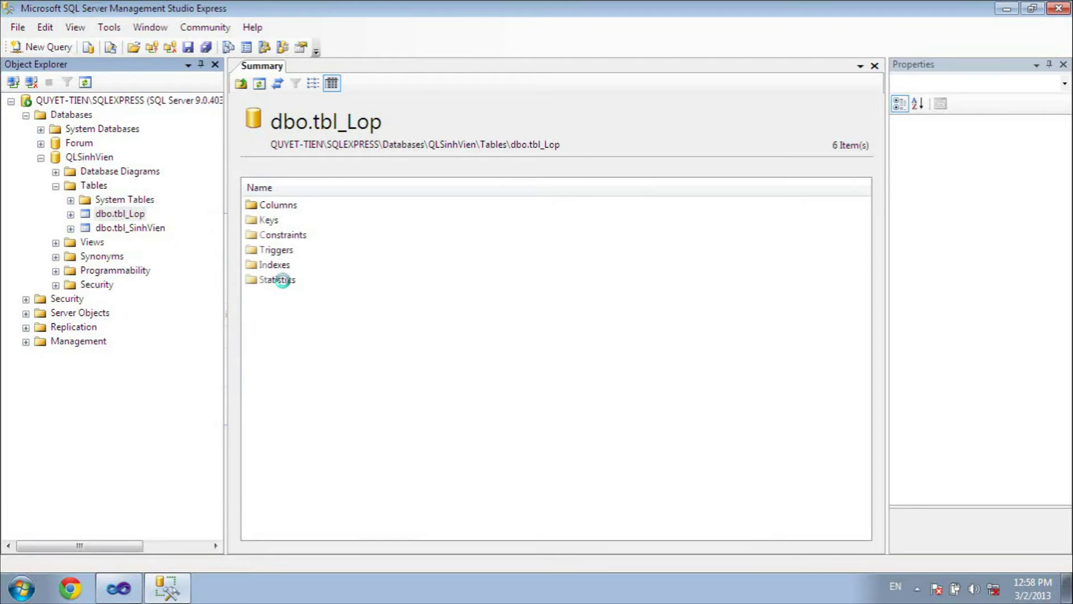
pyautogui.click(302, 118)
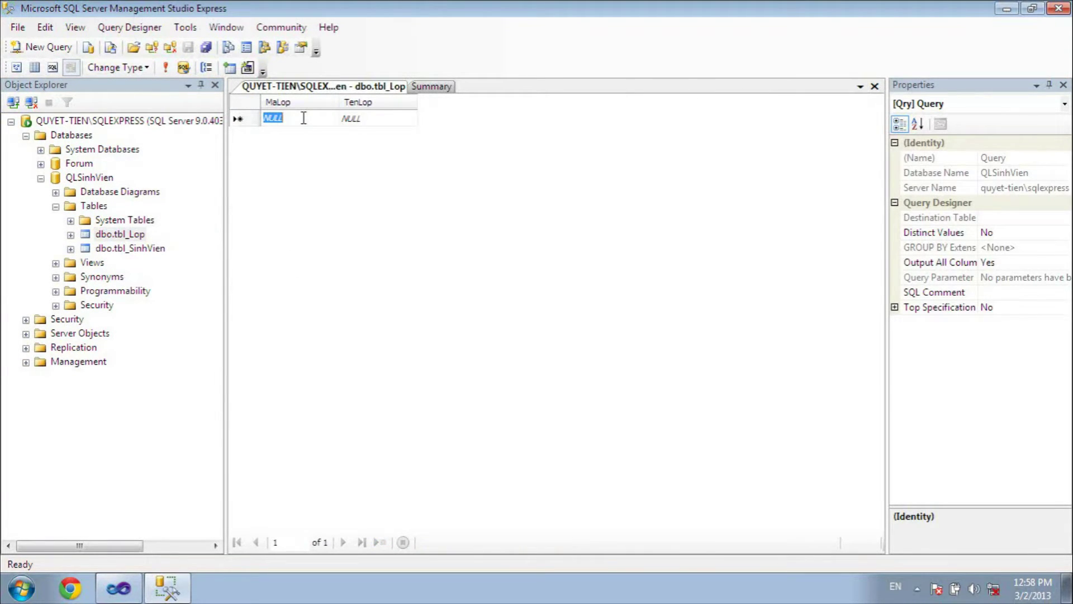
pyautogui.write('LO')
pyautogui.press('Tab')
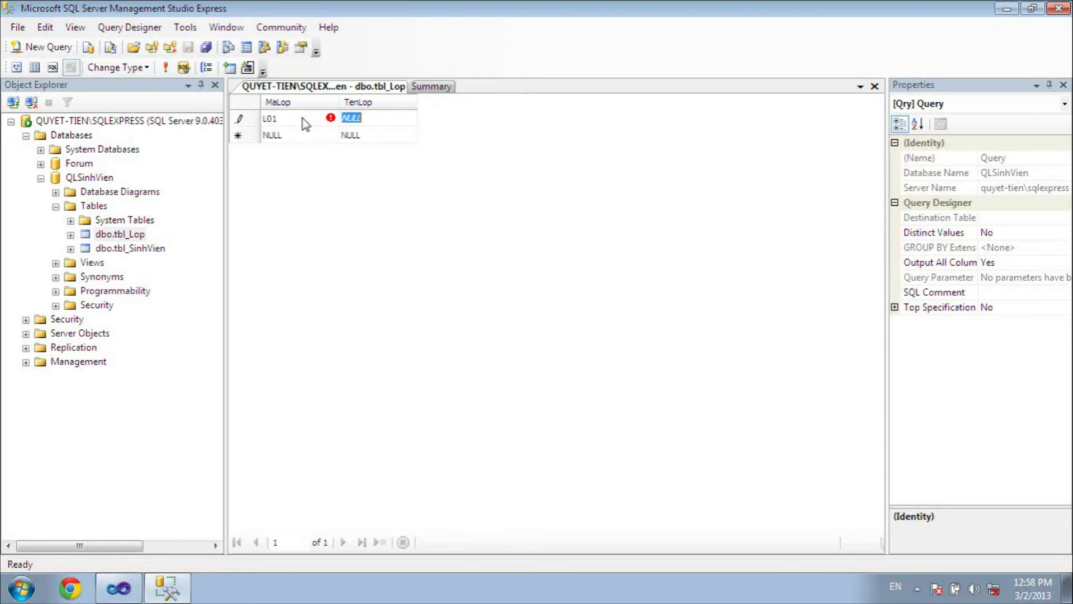
pyautogui.write('K')
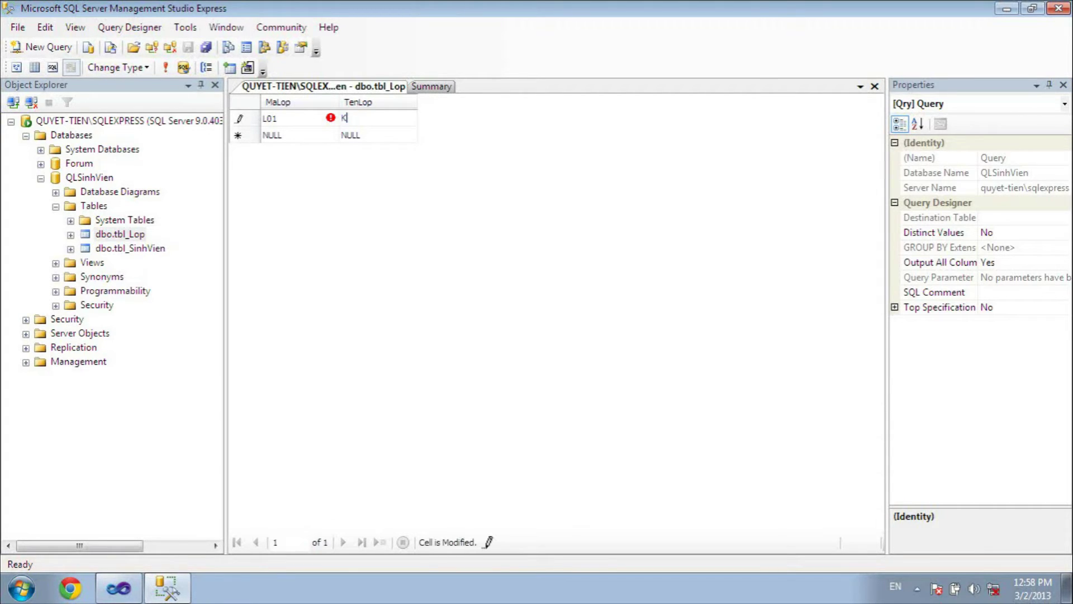
pyautogui.write('8A')
pyautogui.press('Tab')
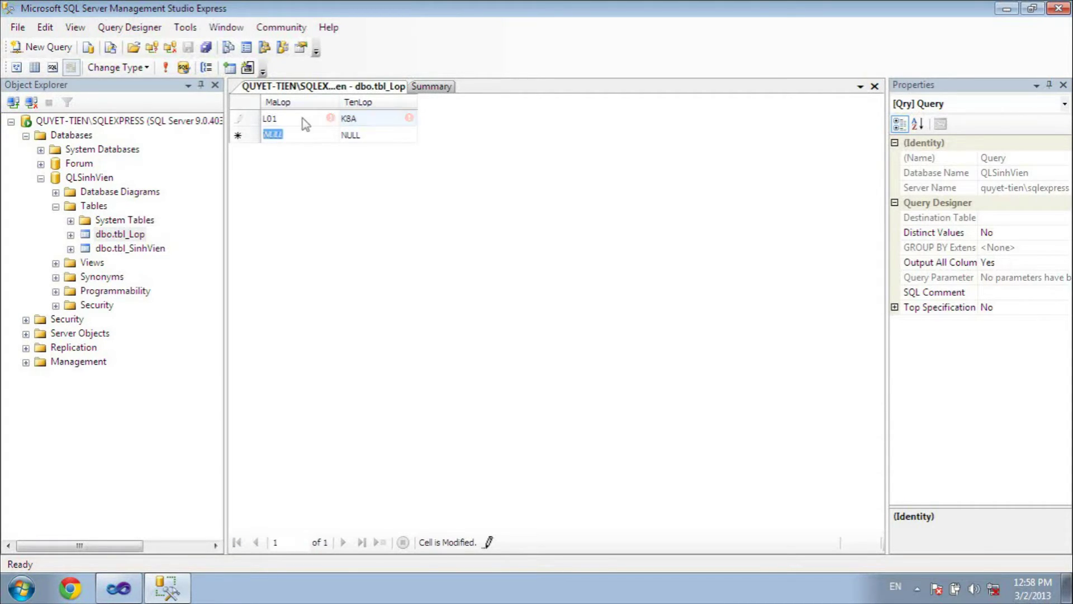
pyautogui.write('L')
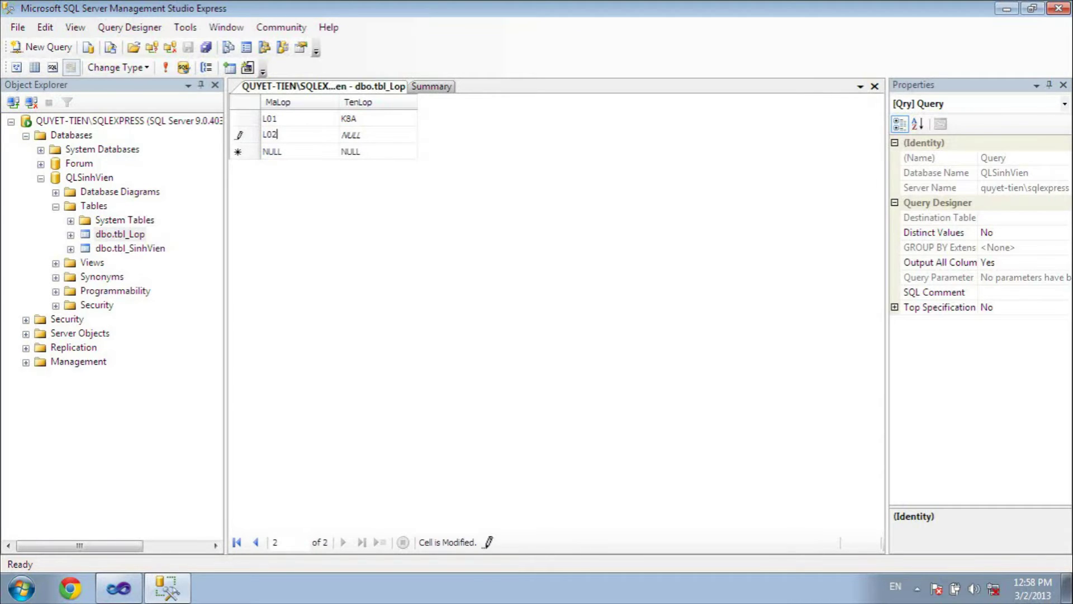
pyautogui.write('02')
pyautogui.press('Tab')
pyautogui.write('K')
pyautogui.rightClick(372, 86)
pyautogui.click(316, 151)
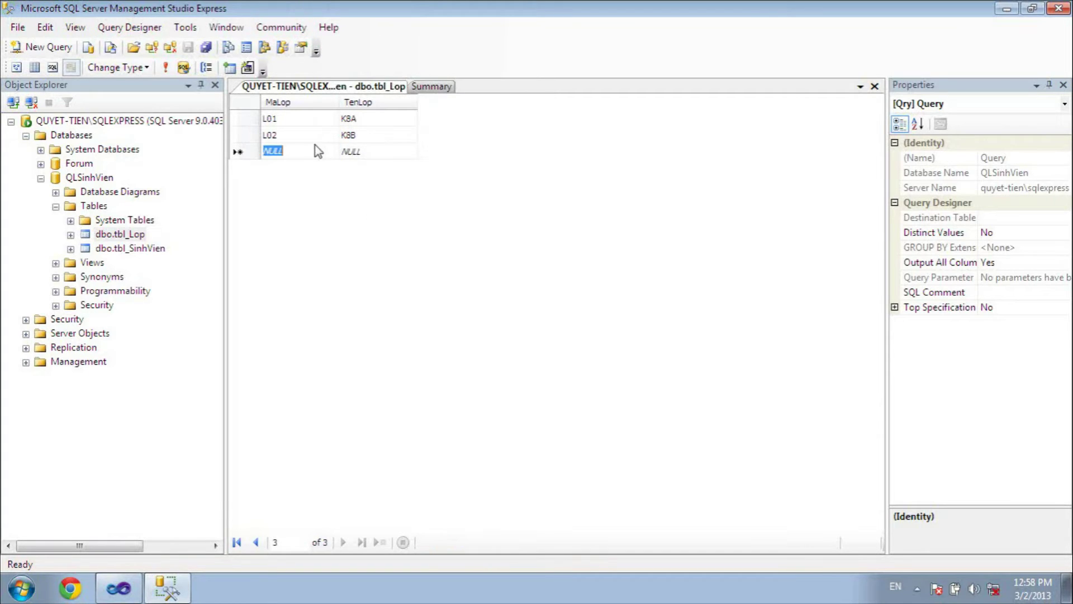
# - Open tbl_SinhVien's data and enter student SV01 in class L02 with a name
pyautogui.click(147, 252)
pyautogui.rightClick(147, 254)
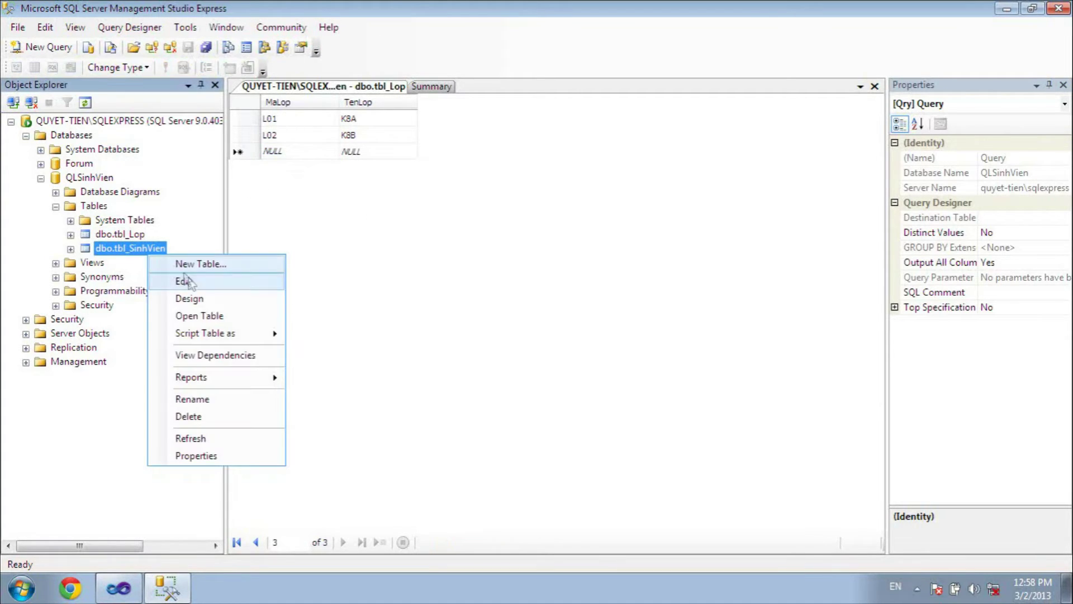
pyautogui.click(193, 313)
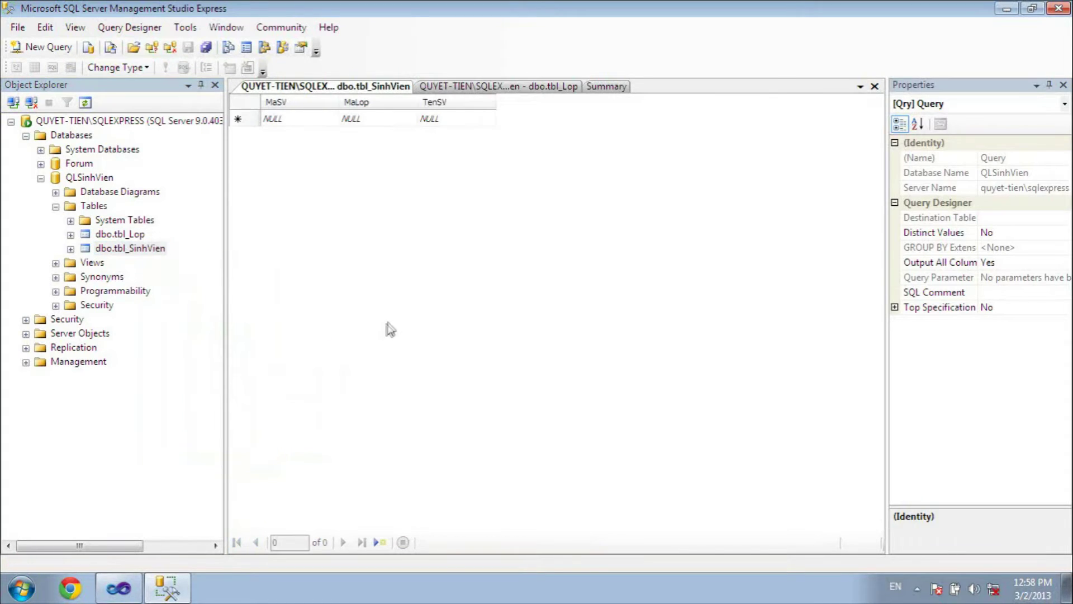
pyautogui.write('SV')
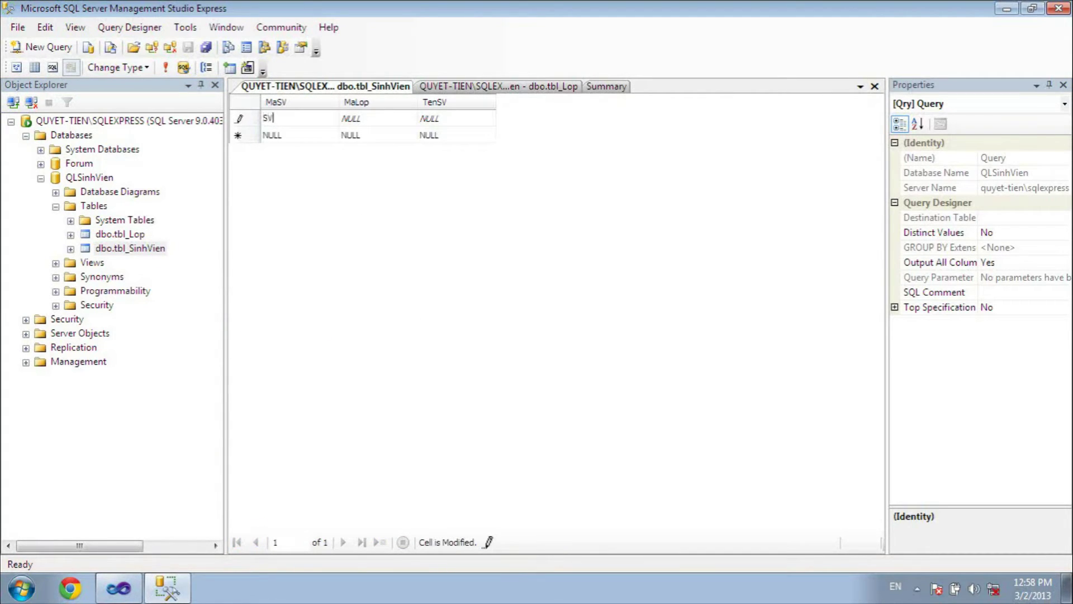
pyautogui.write('01')
pyautogui.press('Tab')
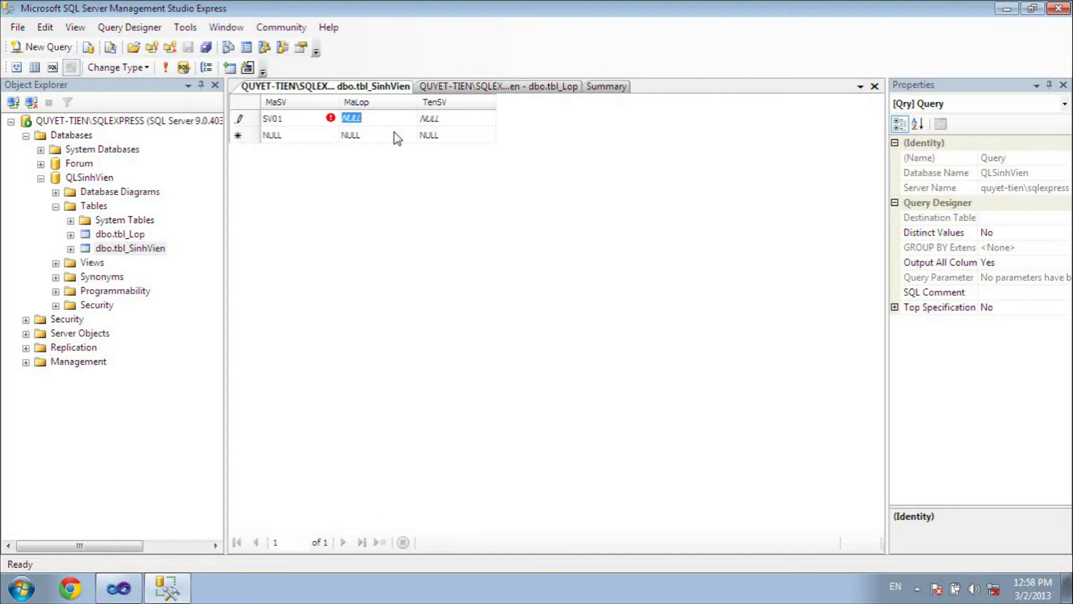
pyautogui.write('L02')
pyautogui.press('Tab')
pyautogui.write('Đ')
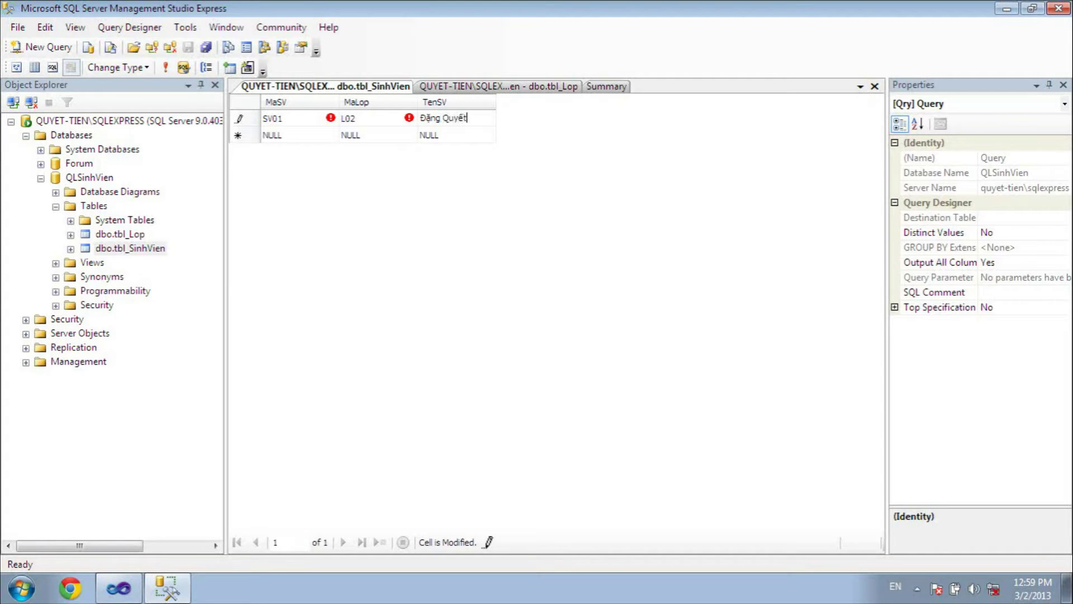
pyautogui.press('Tab')
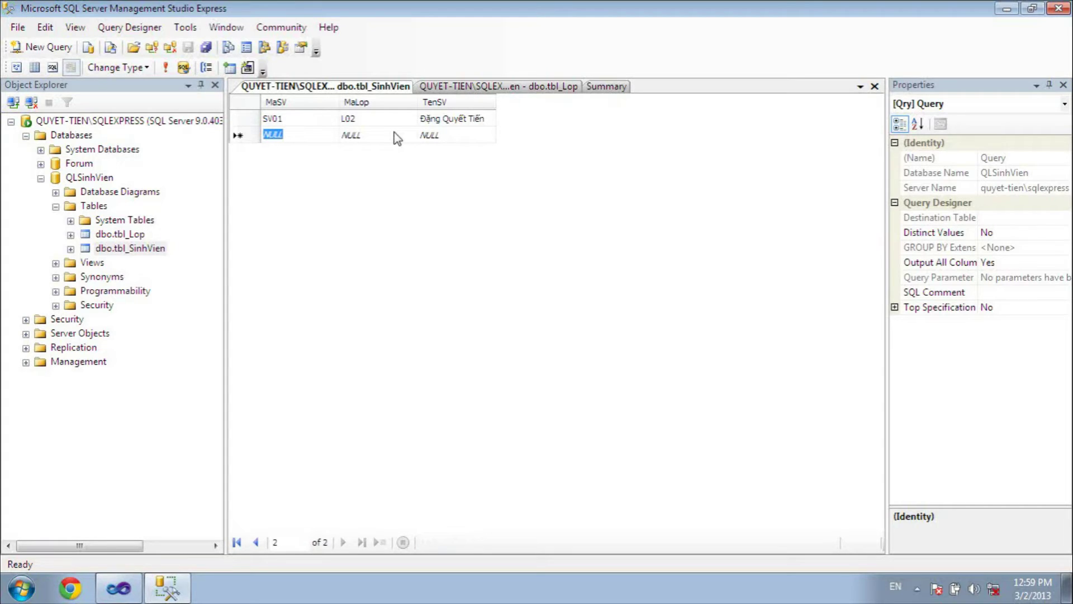
# - Add student SV02 in class L01 with the student's full name
pyautogui.write('SV')
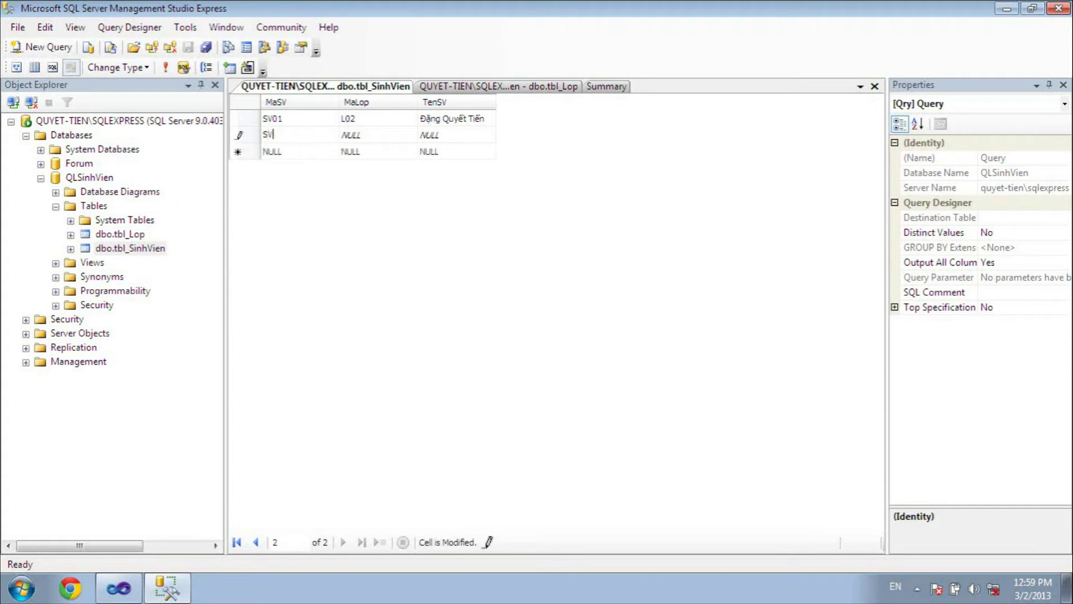
pyautogui.write('02')
pyautogui.press('Tab')
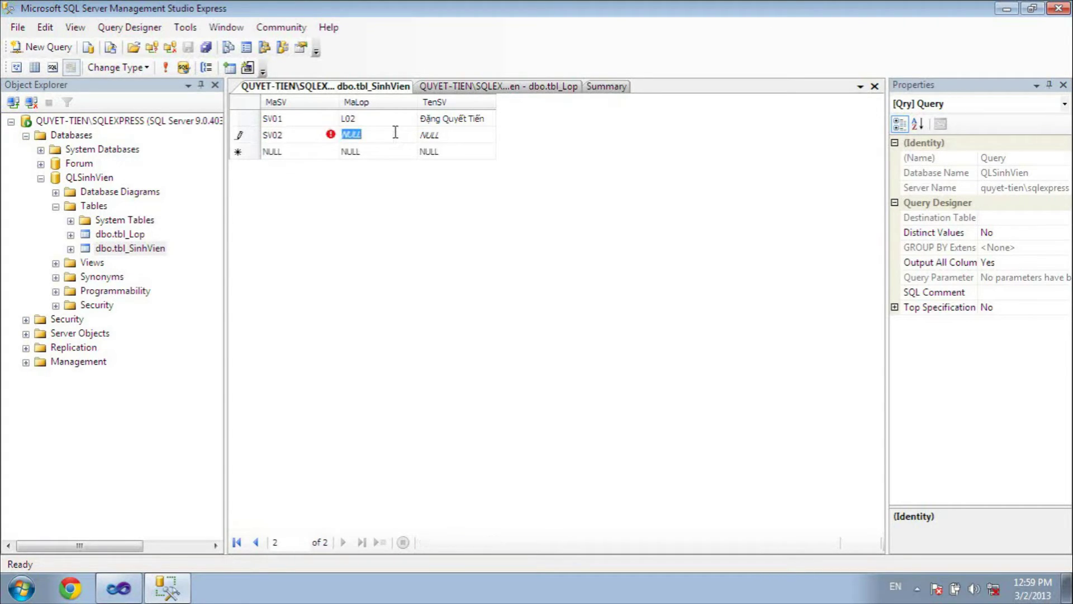
pyautogui.write('L01')
pyautogui.press('Tab')
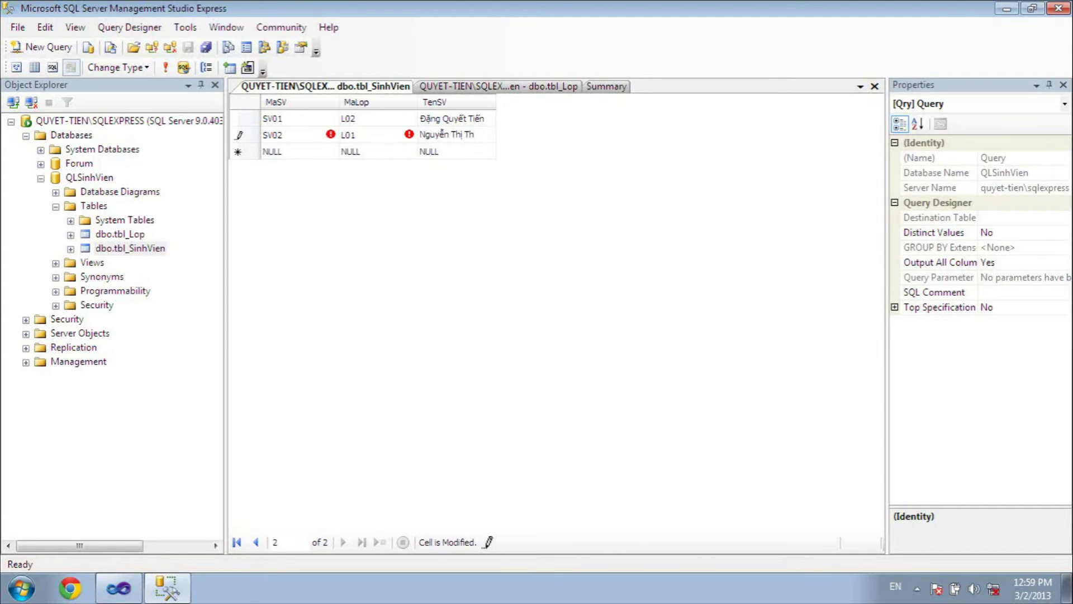
pyautogui.click(442, 151)
# - Close SQL Server Management Studio Express
pyautogui.rightClick(370, 81)
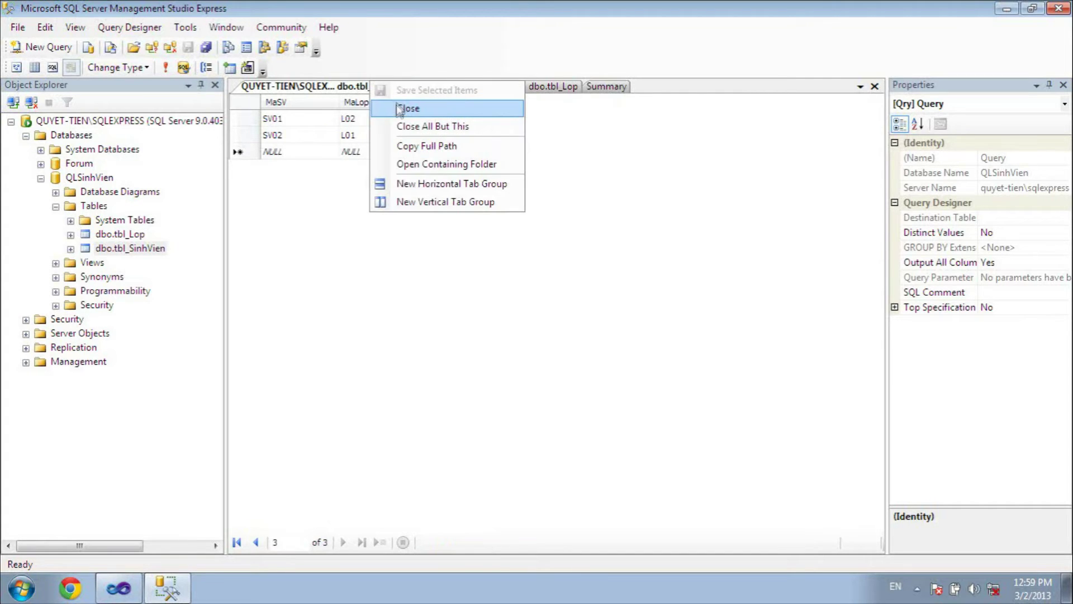
pyautogui.click(606, 87)
pyautogui.click(383, 87)
pyautogui.rightClick(399, 89)
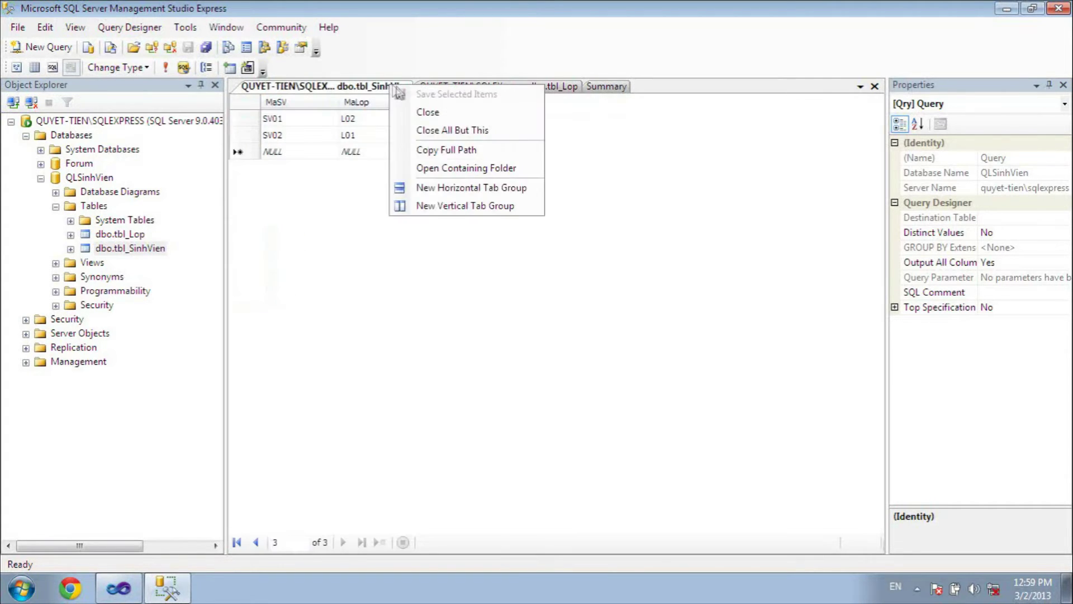
pyautogui.click(702, 201)
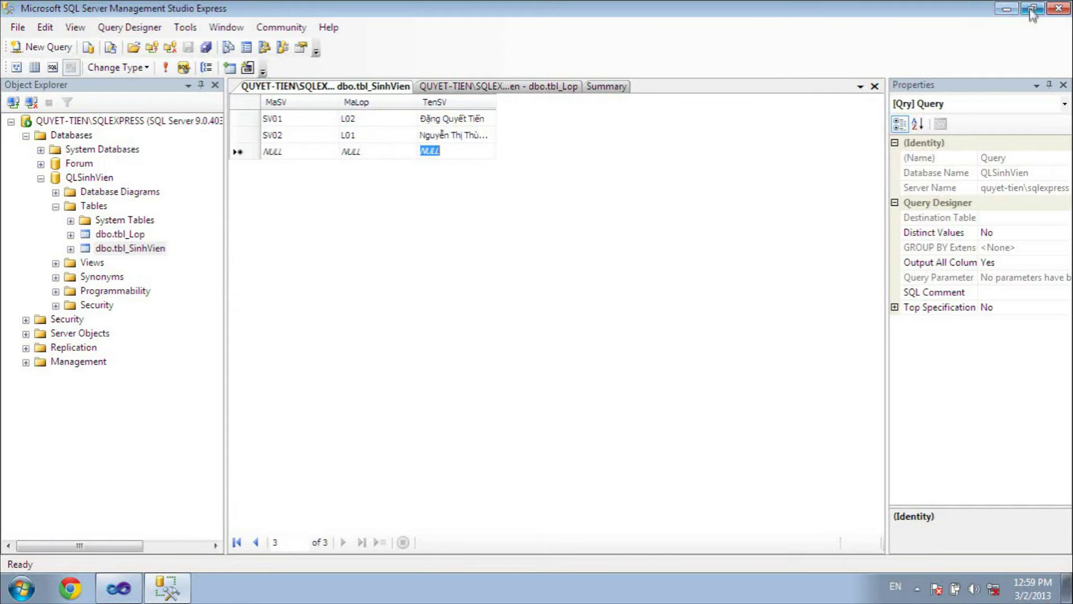
pyautogui.click(1058, 8)
# - Refresh the desktop and launch Visual Studio 2010
pyautogui.rightClick(444, 294)
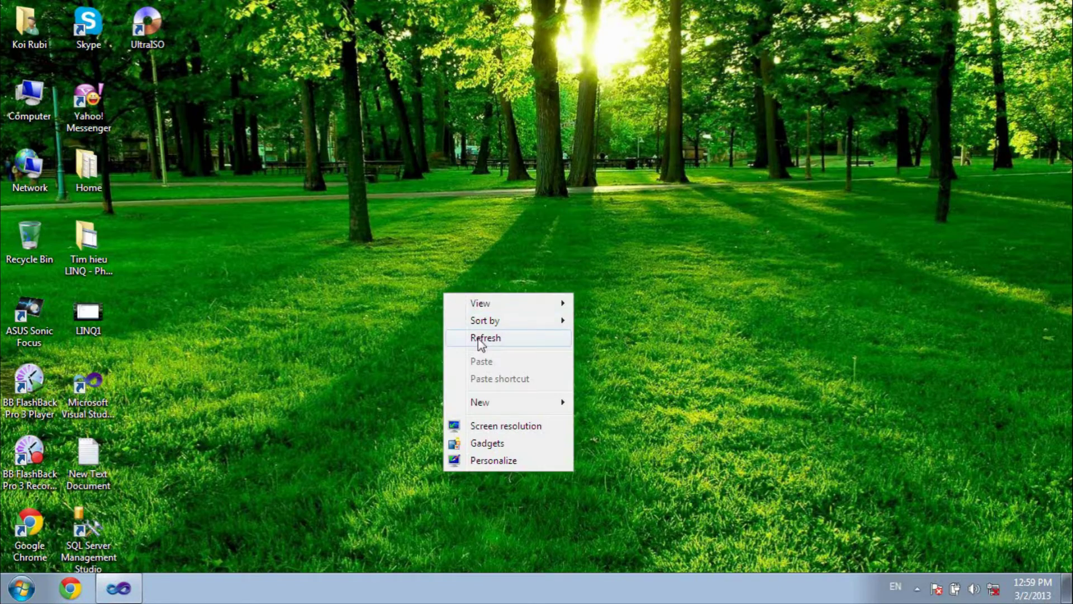
pyautogui.click(479, 338)
pyautogui.click(94, 394)
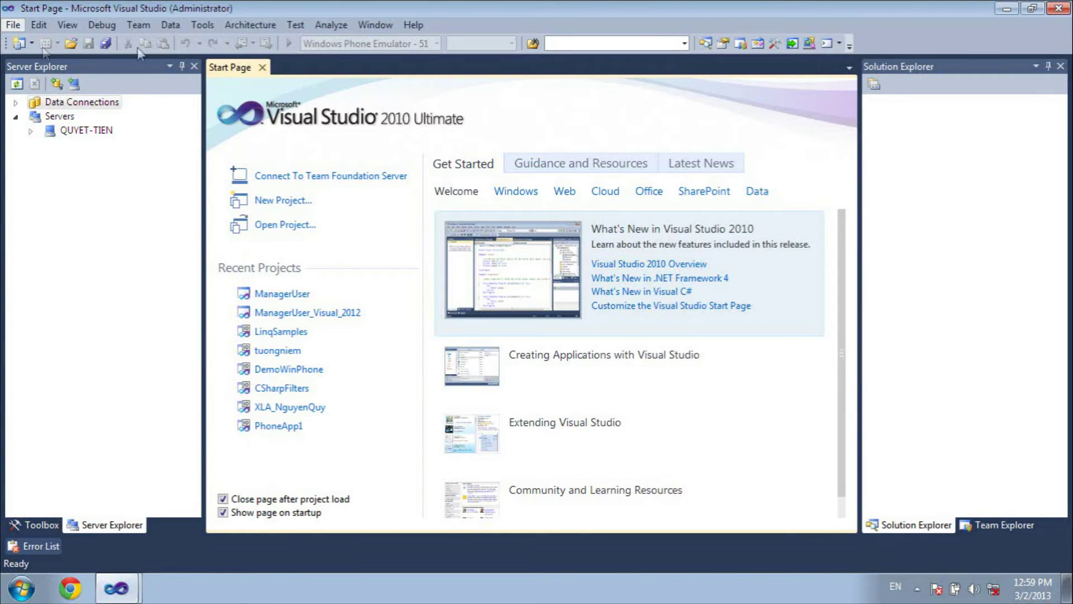
# - Create a Windows Forms Application project named Demo3layer
pyautogui.hotkey('ctrl', 'shift', 'n')
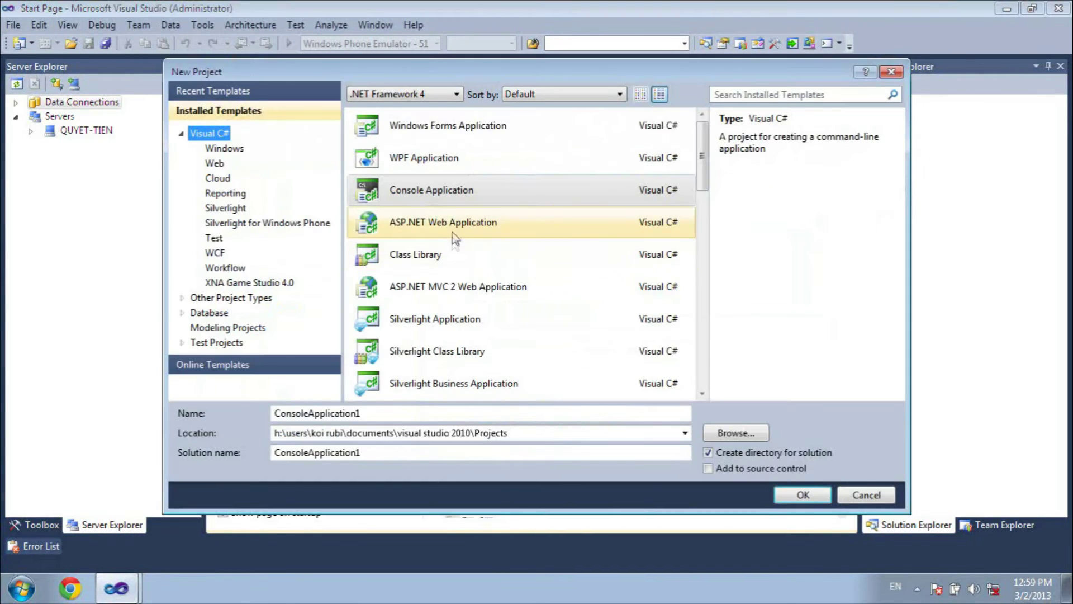
pyautogui.click(474, 133)
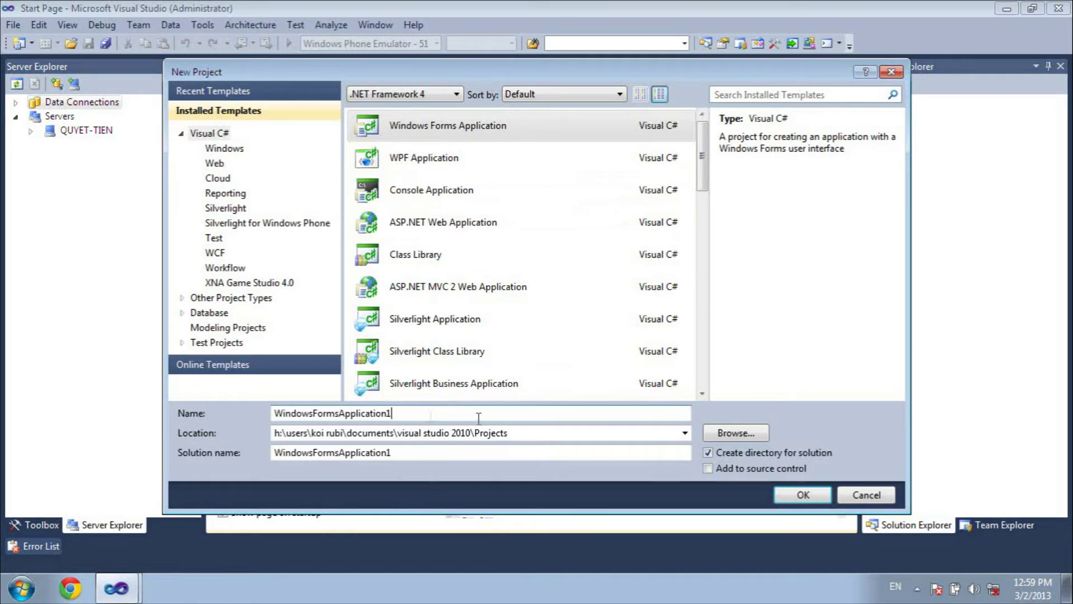
pyautogui.moveTo(472, 413); pyautogui.dragTo(244, 424)
pyautogui.write('De')
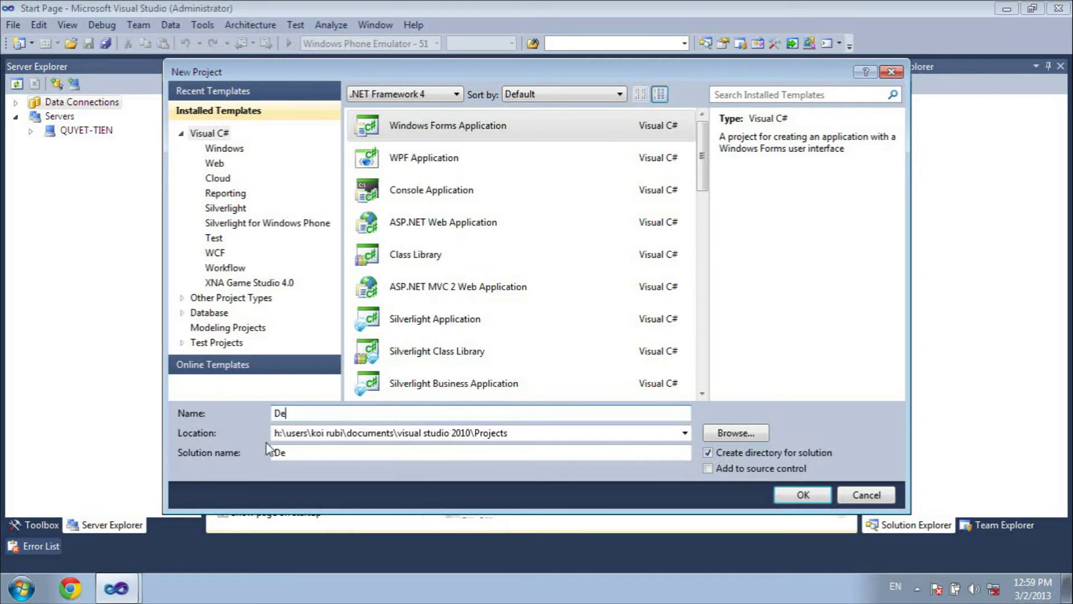
pyautogui.write('mo3layer')
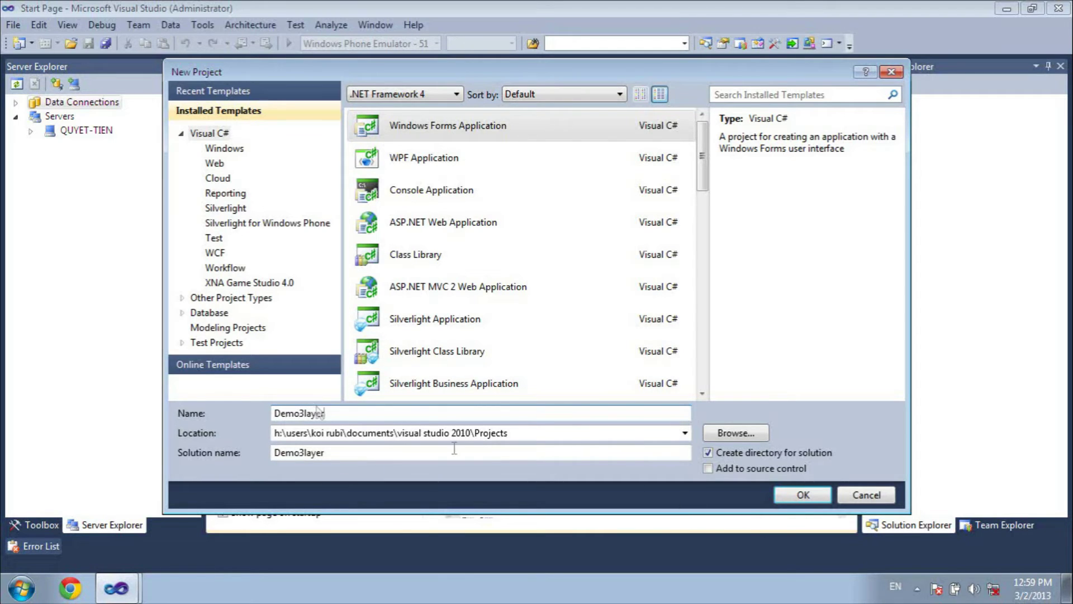
pyautogui.click(805, 493)
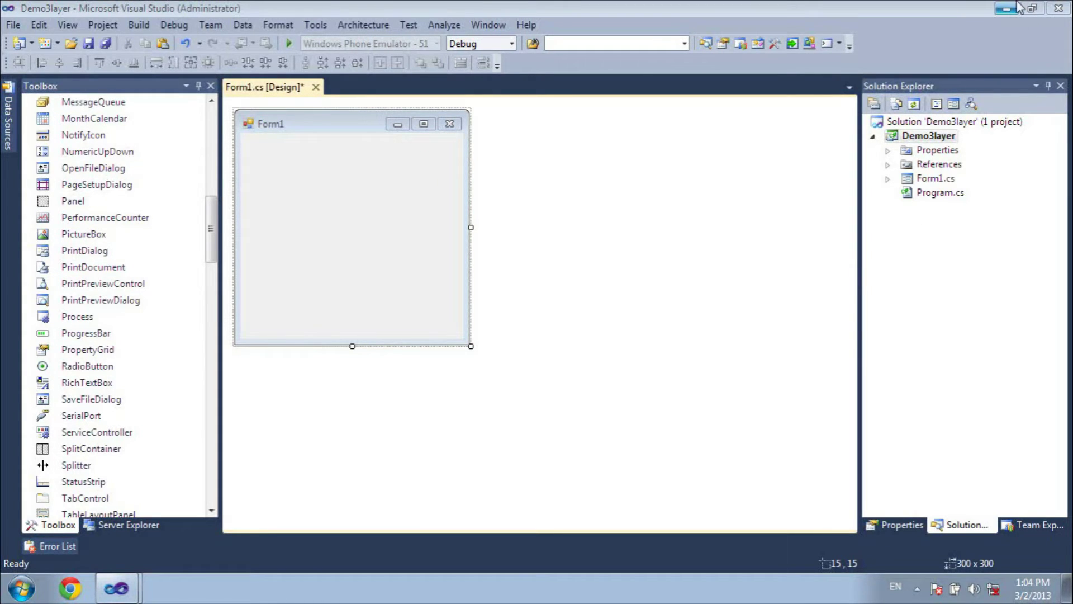
# - Add DataAccess and Business folders to the Demo3layer project
pyautogui.click(931, 48)
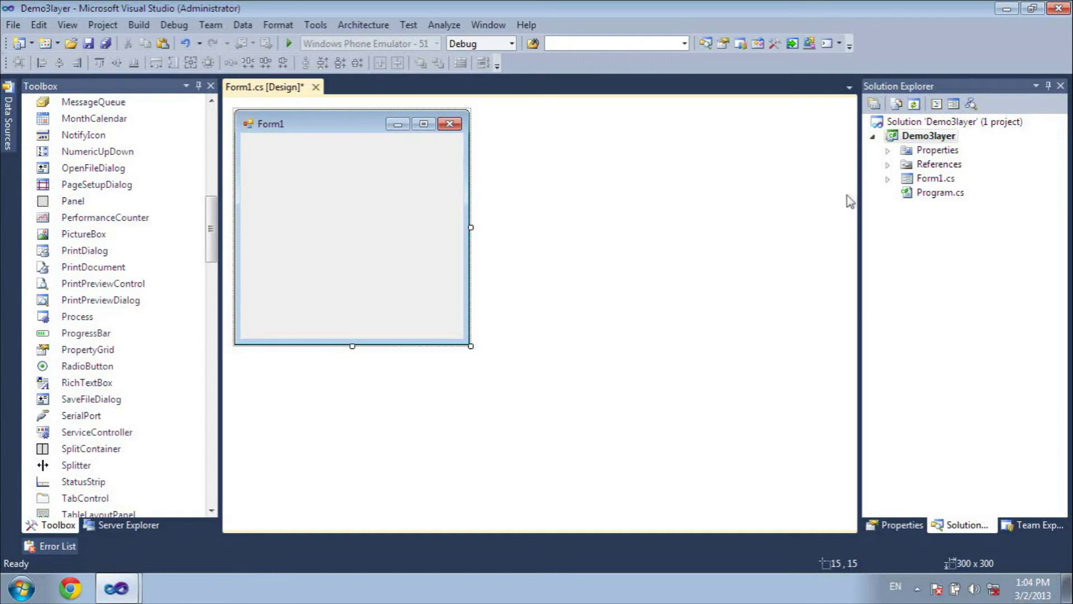
pyautogui.click(888, 164)
pyautogui.click(888, 165)
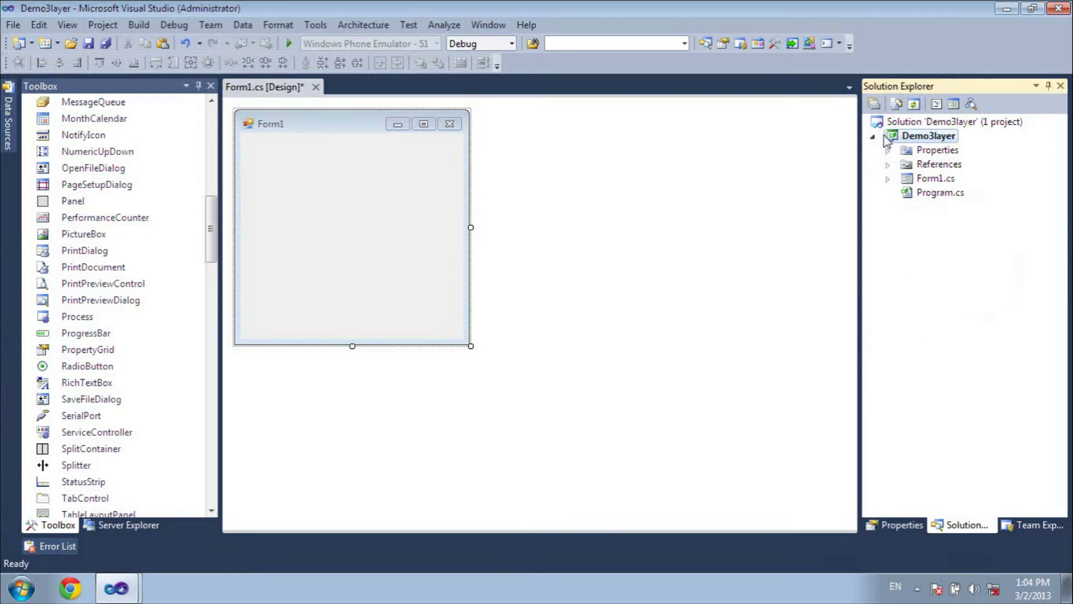
pyautogui.click(886, 139)
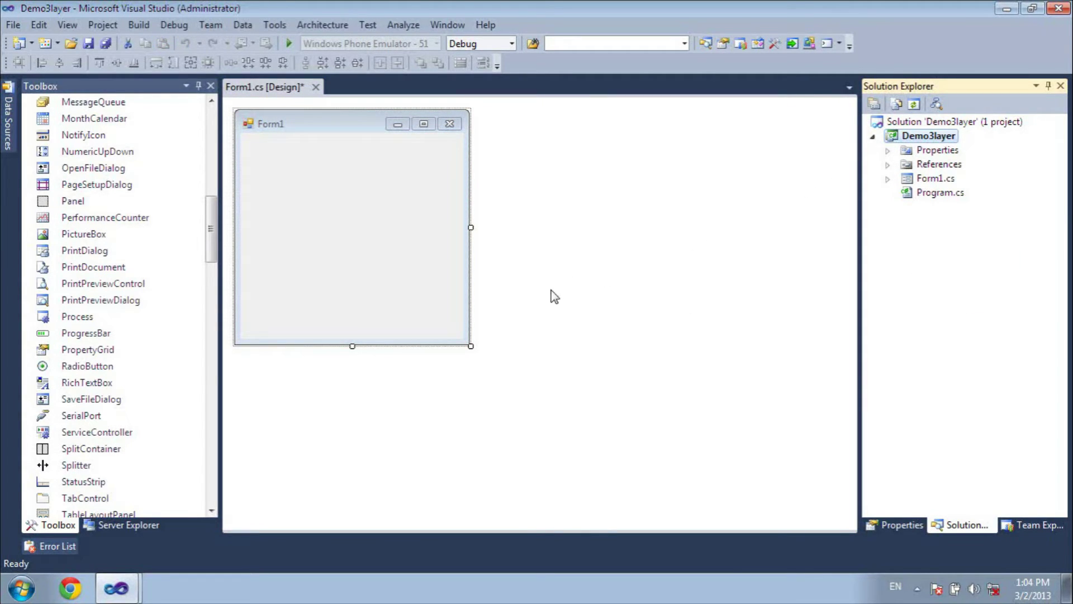
pyautogui.hotkey('alt', 'p')
pyautogui.write('d')
pyautogui.write('Data')
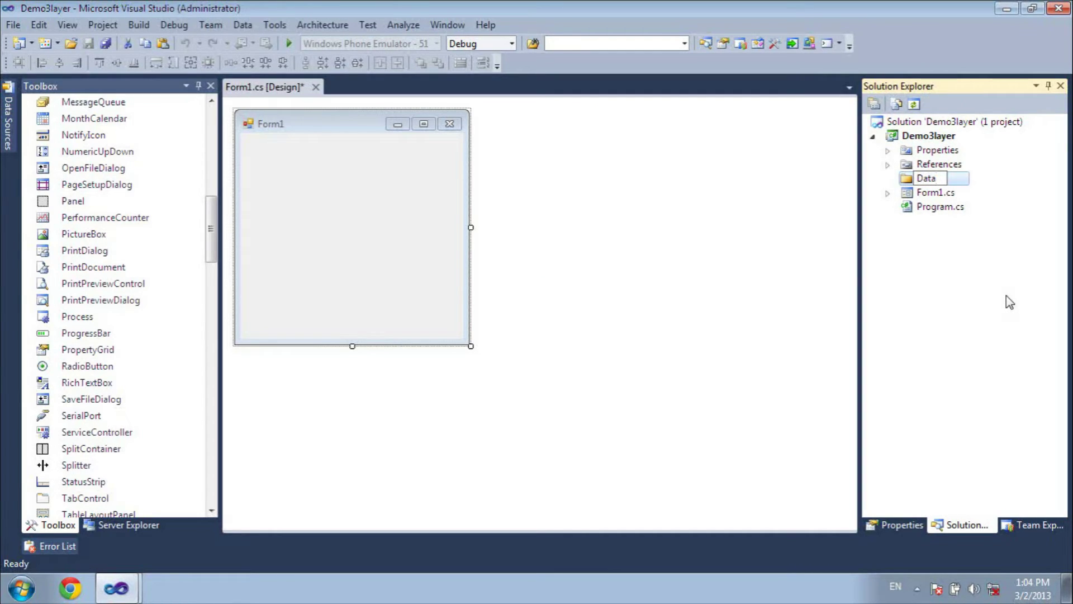
pyautogui.write('Access')
pyautogui.press('Return')
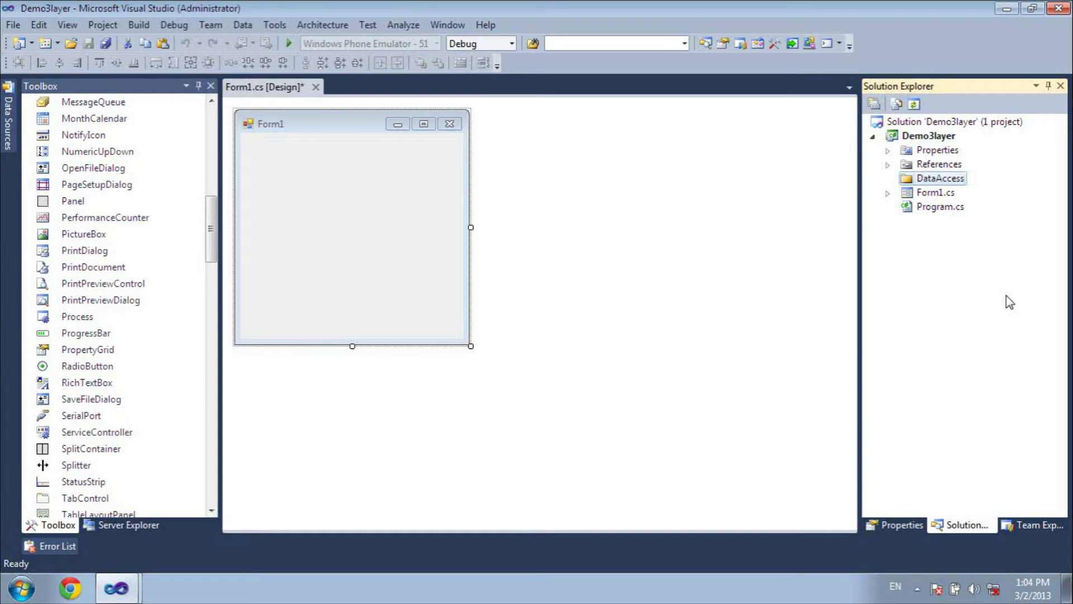
pyautogui.click(910, 139)
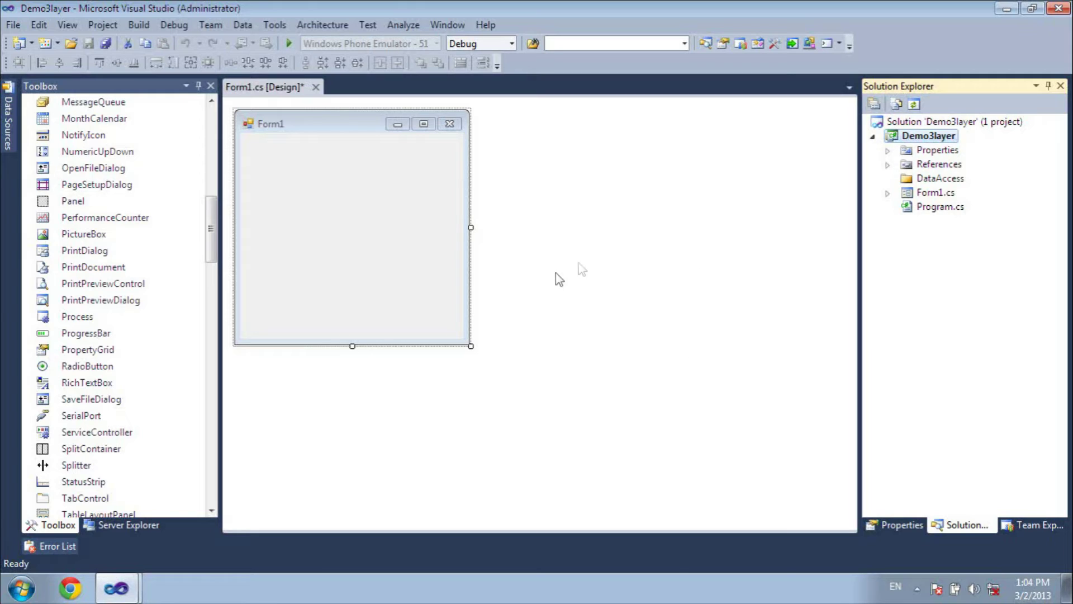
pyautogui.write('Bu')
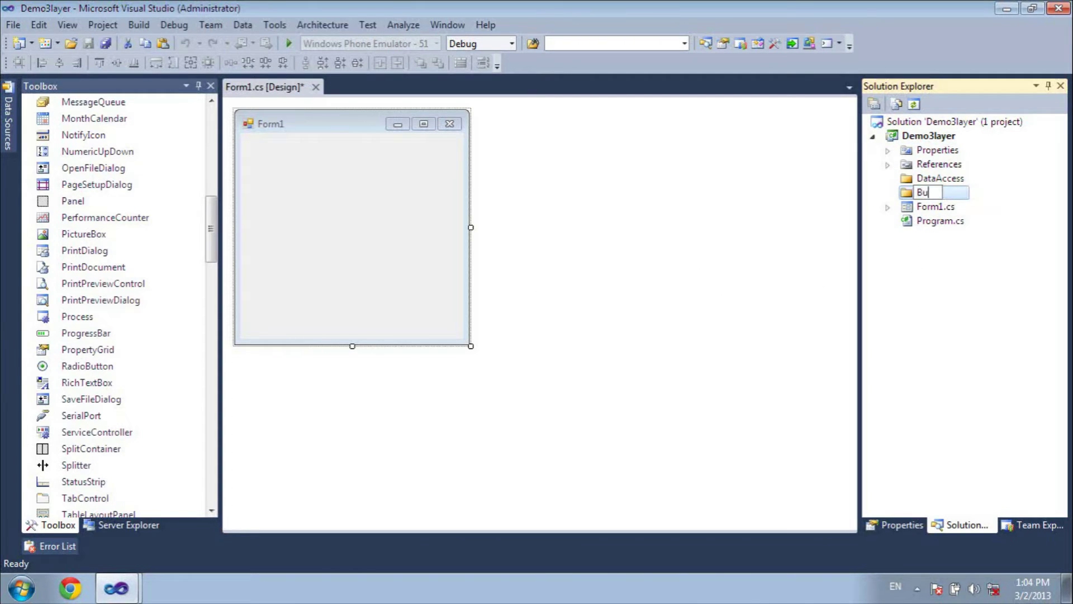
pyautogui.write('siness')
pyautogui.press('Return')
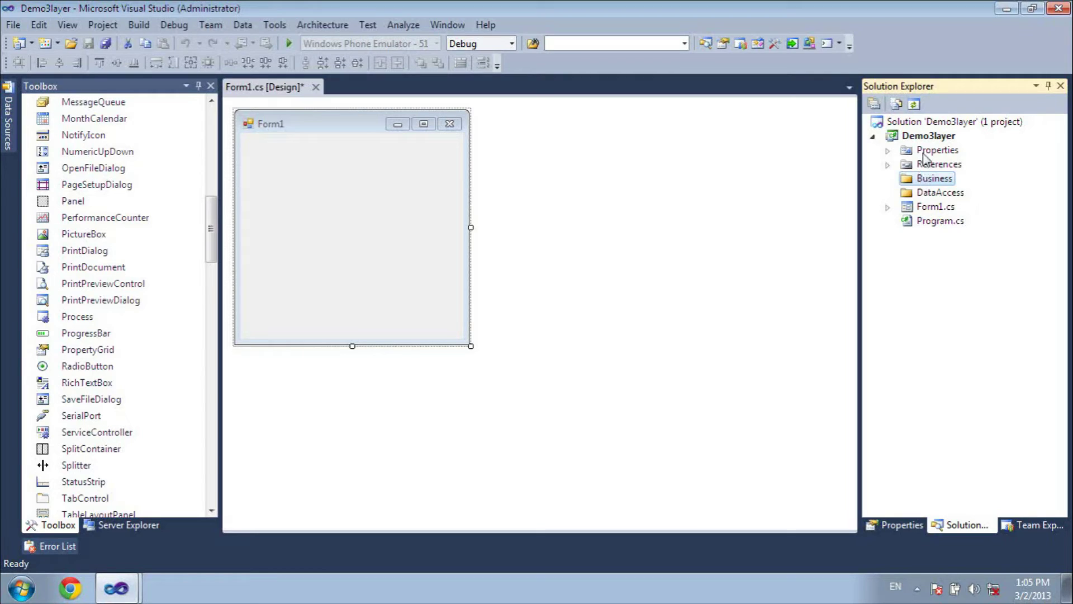
# - Add a Form folder and move Form1.cs into it
pyautogui.click(925, 137)
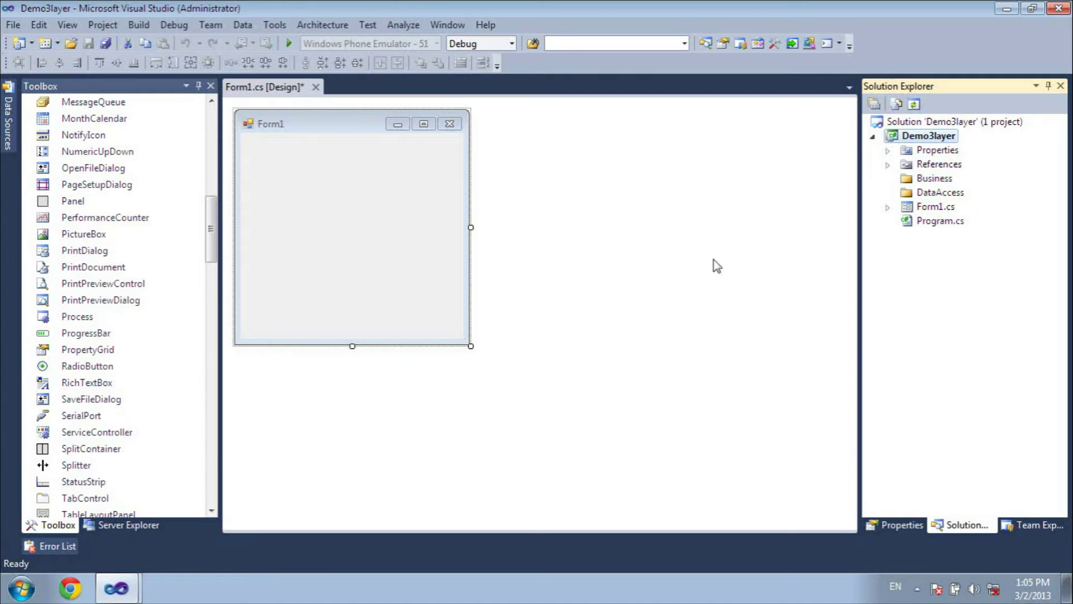
pyautogui.hotkey('alt', 'p')
pyautogui.write('dForm')
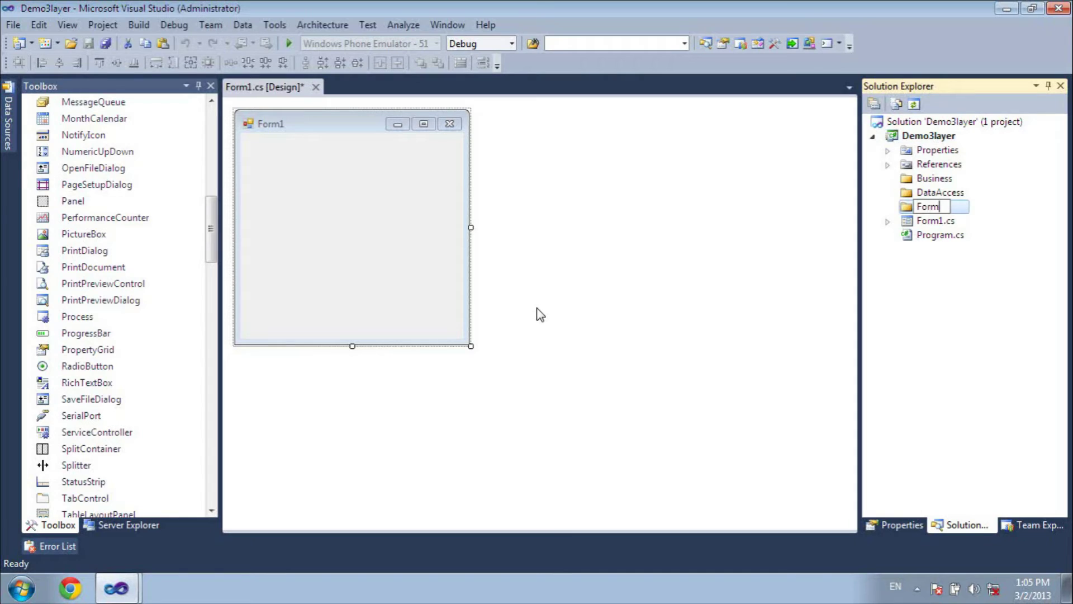
pyautogui.press('Return')
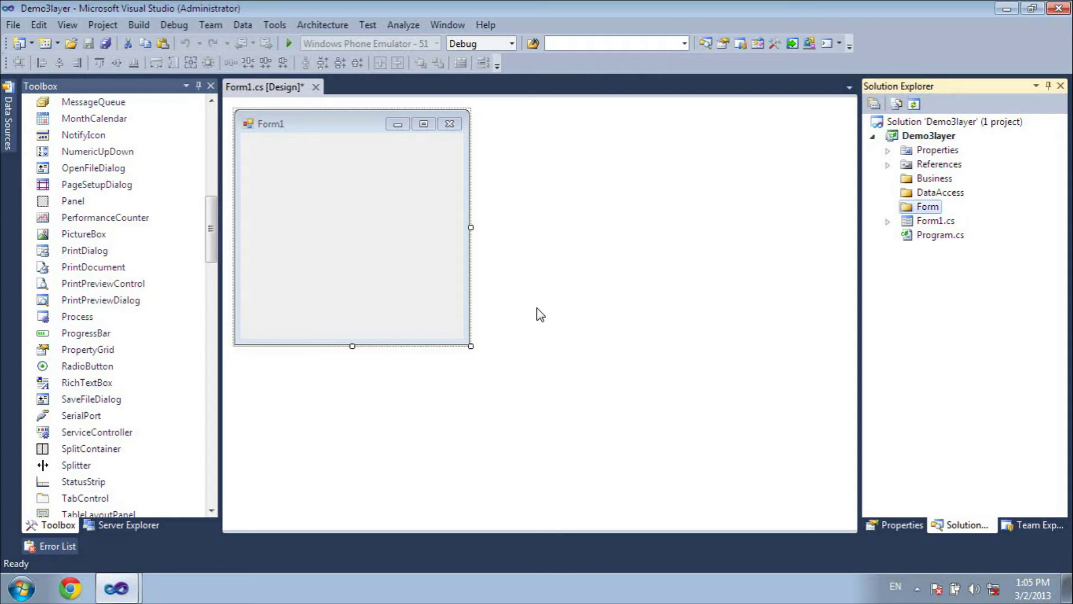
pyautogui.moveTo(908, 223); pyautogui.dragTo(907, 209)
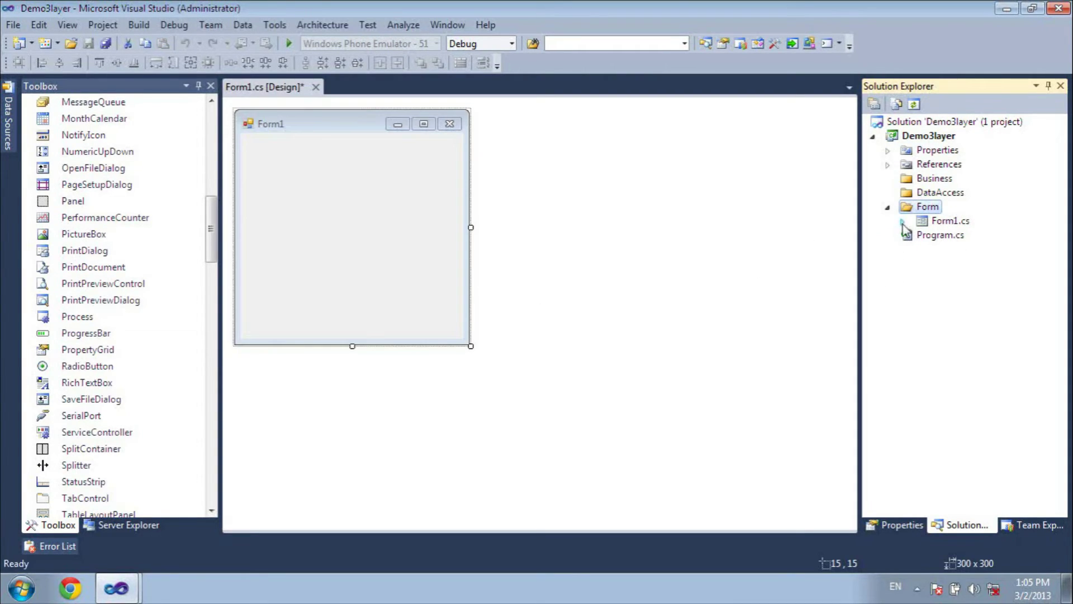
pyautogui.click(888, 209)
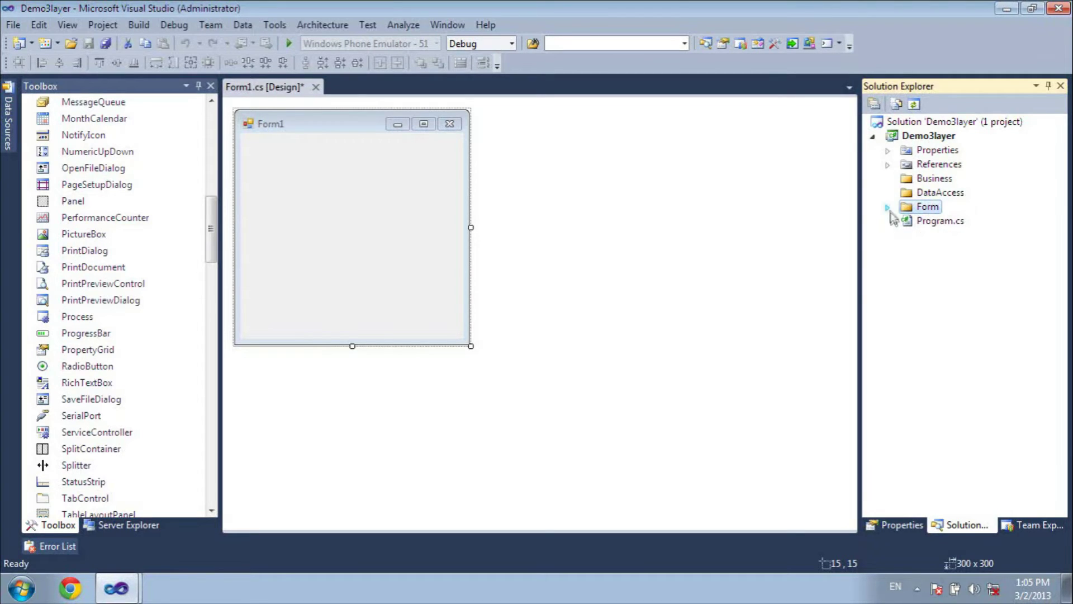